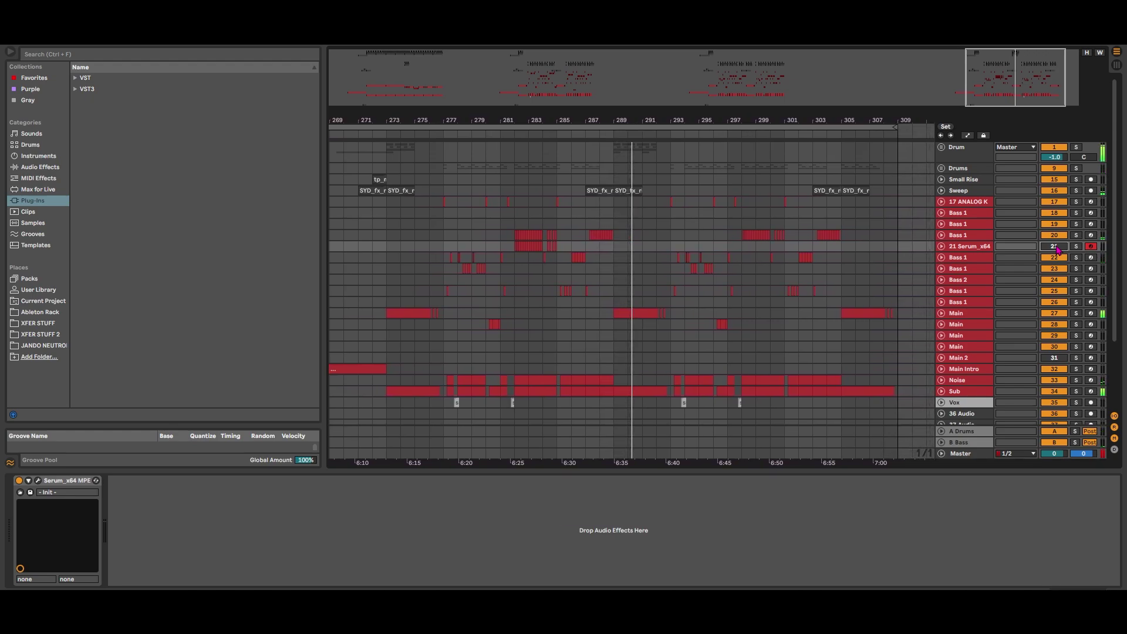
Expand track 20 Bass 1 and the 21 Serum_x64 track, and play the Bass 1 clips between about bars 281 and 285
key("space")
left_click_drag(999, 63, 1001, 74)
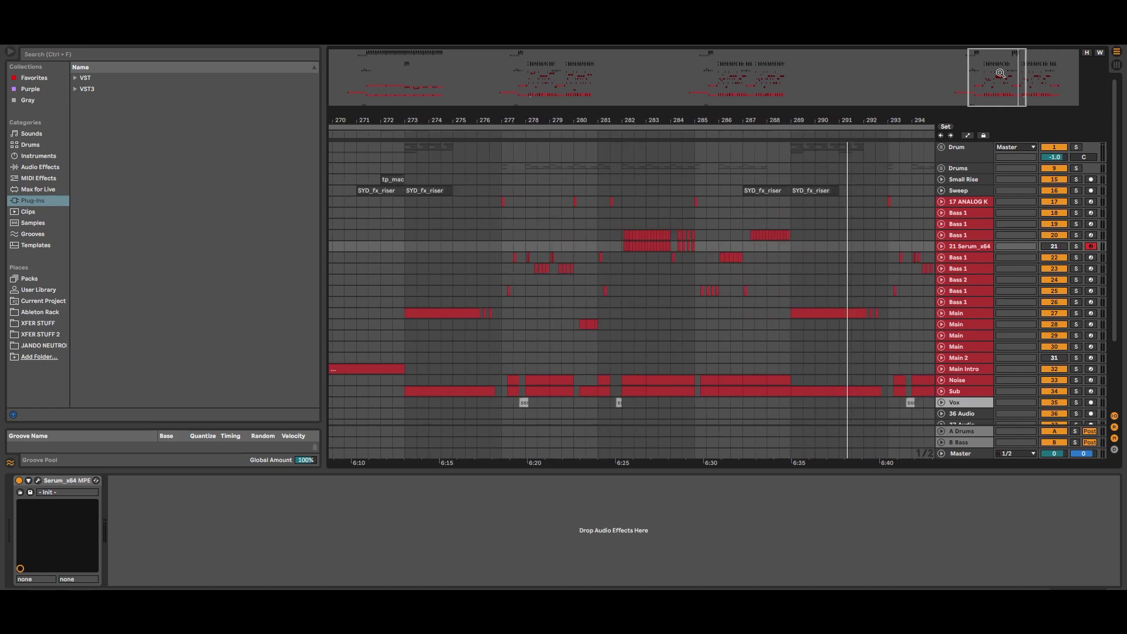
mouse_move(1005, 96)
left_mouse_down()
mouse_move(998, 107)
mouse_move(1000, 68)
mouse_move(986, 90)
left_mouse_up()
left_click(942, 246)
left_click(963, 235)
left_click(941, 235)
left_click_drag(633, 263, 744, 261)
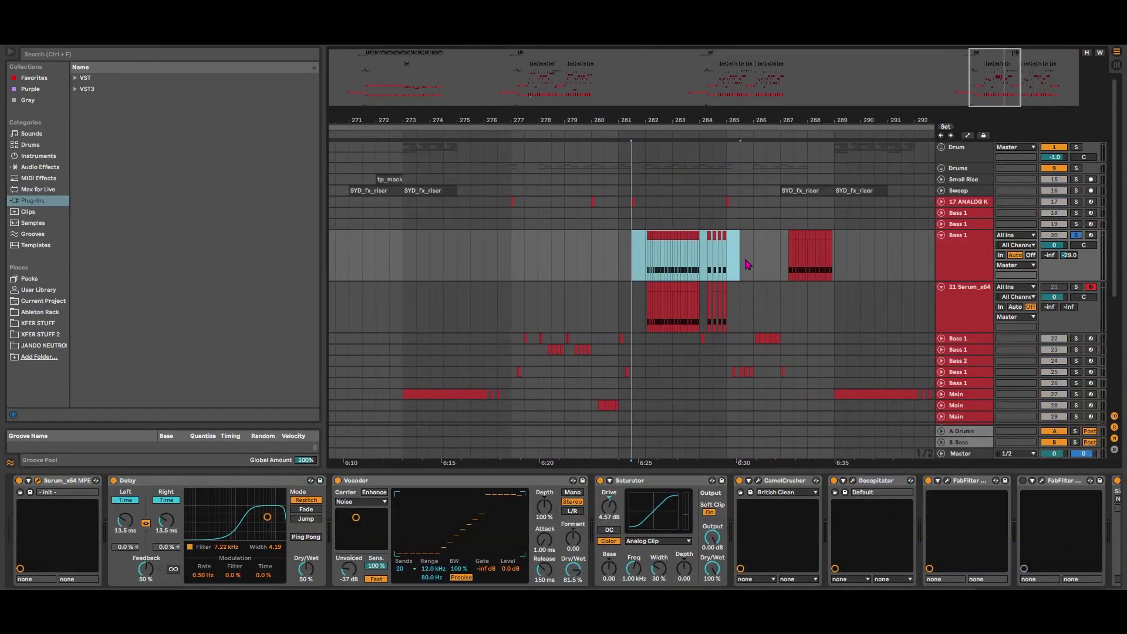
key("space")
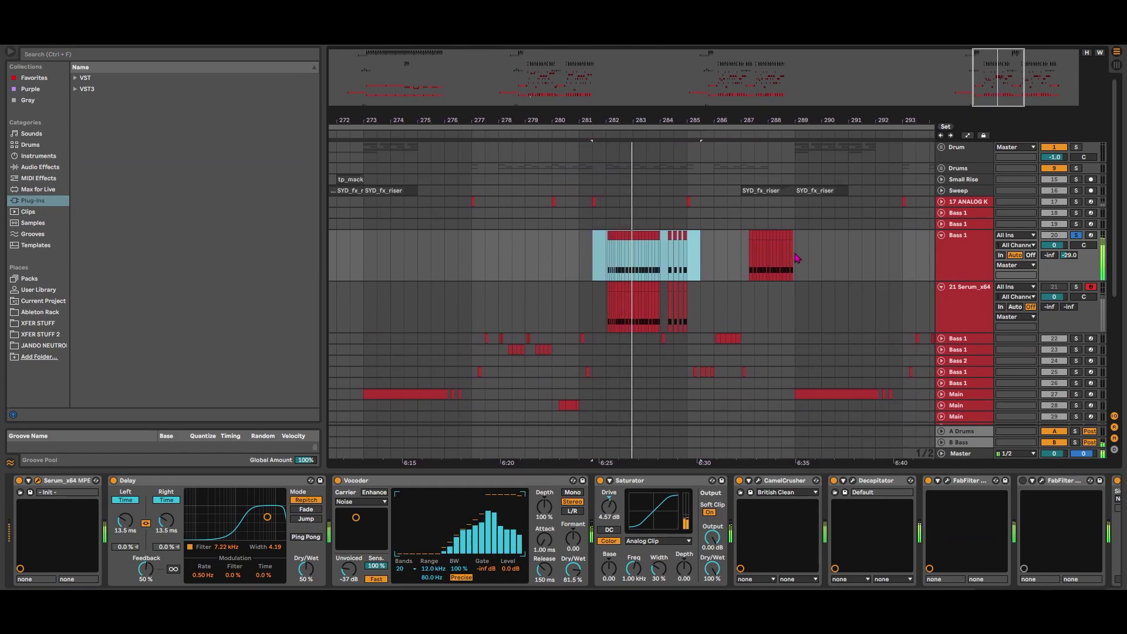
Select the 21 Serum_x64 clips from bar 282 to just past bar 285 and open that track's Serum instrument window
left_click_drag(990, 80, 988, 84)
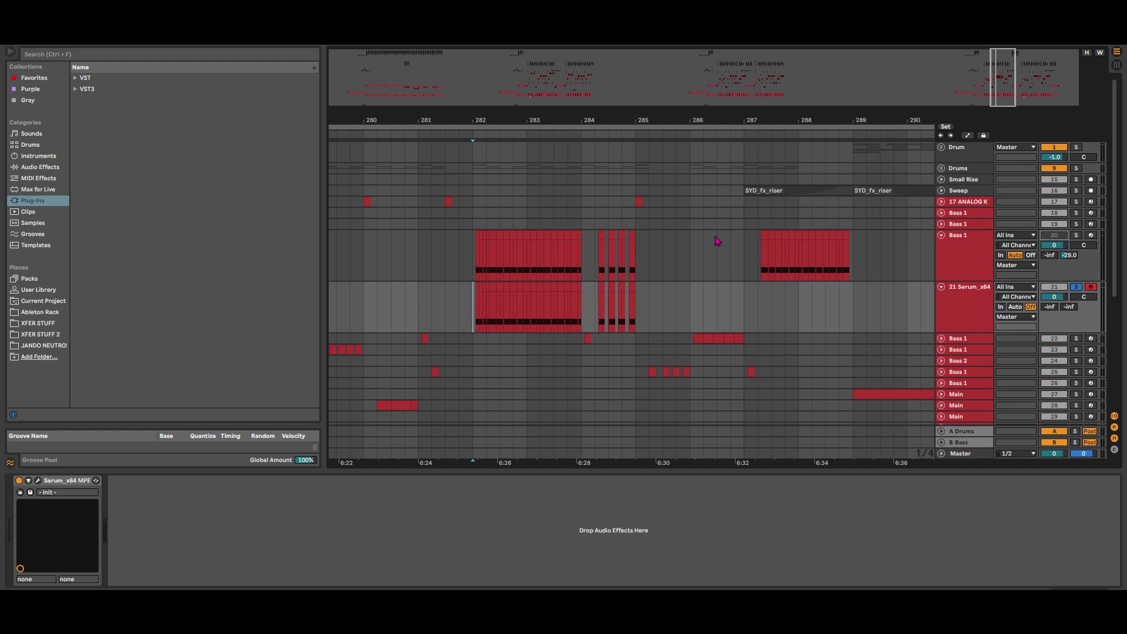
key("plus")
left_click_drag(526, 320, 893, 308)
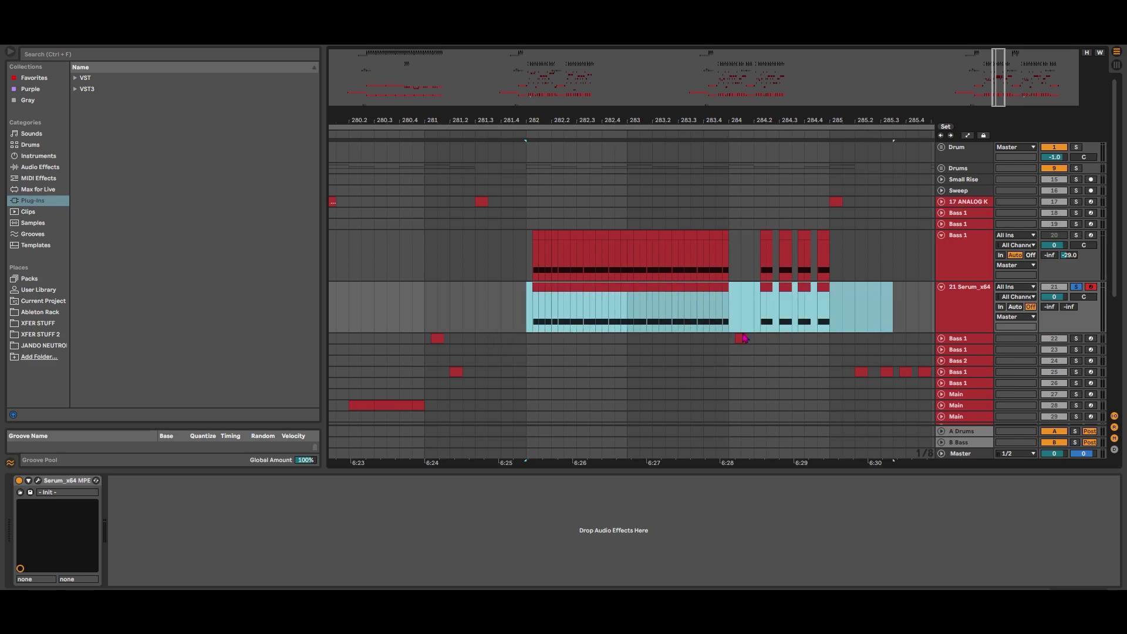
left_click(37, 481)
left_click_drag(411, 75, 388, 72)
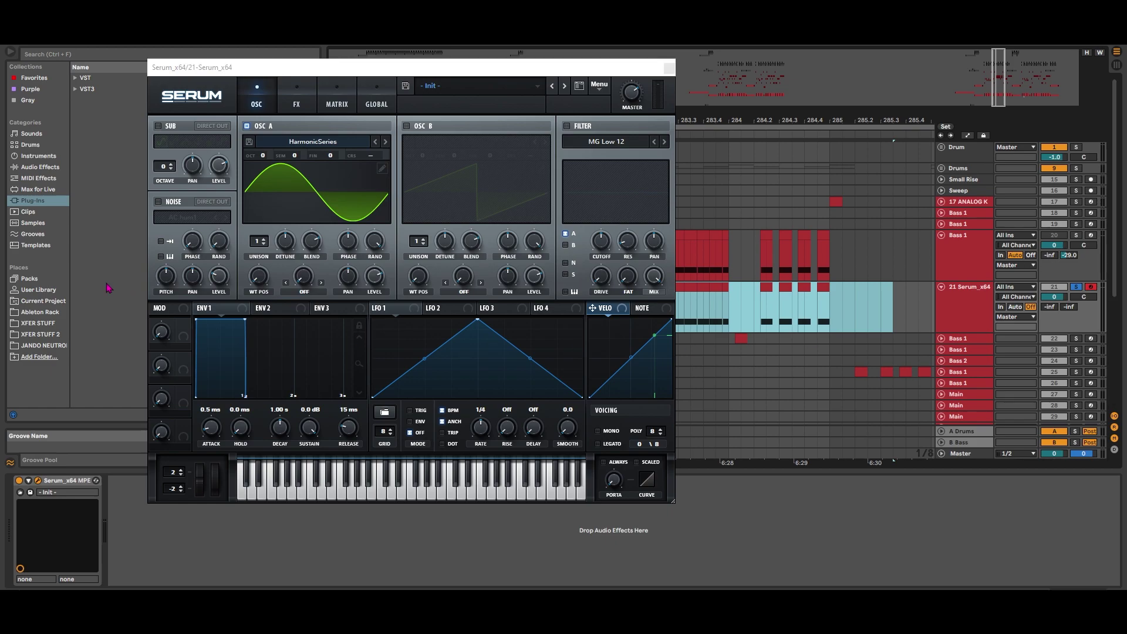
Move oscillator A's HarmonicSeries wavetable position to the three-cycle waveform and set its octave to +2
mouse_move(263, 281)
left_click_drag(263, 281, 273, 260)
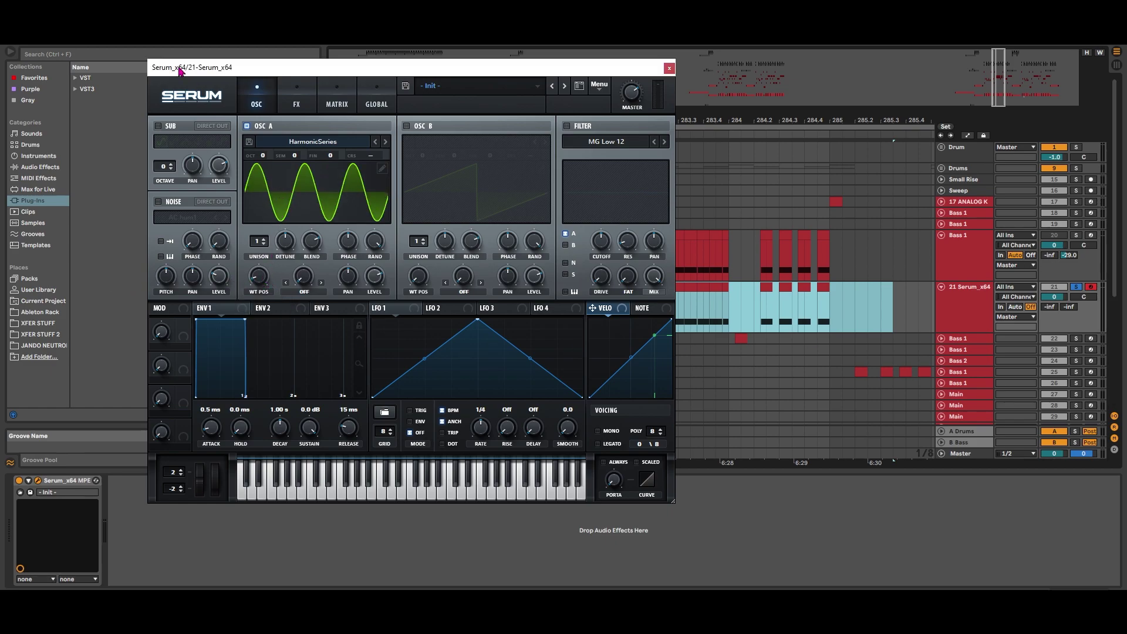
left_click_drag(264, 159, 272, 133)
Enable oscillator B and load the Basic Shapes wavetable from the Analog category
left_click(406, 126)
left_click(441, 151)
mouse_move(464, 155)
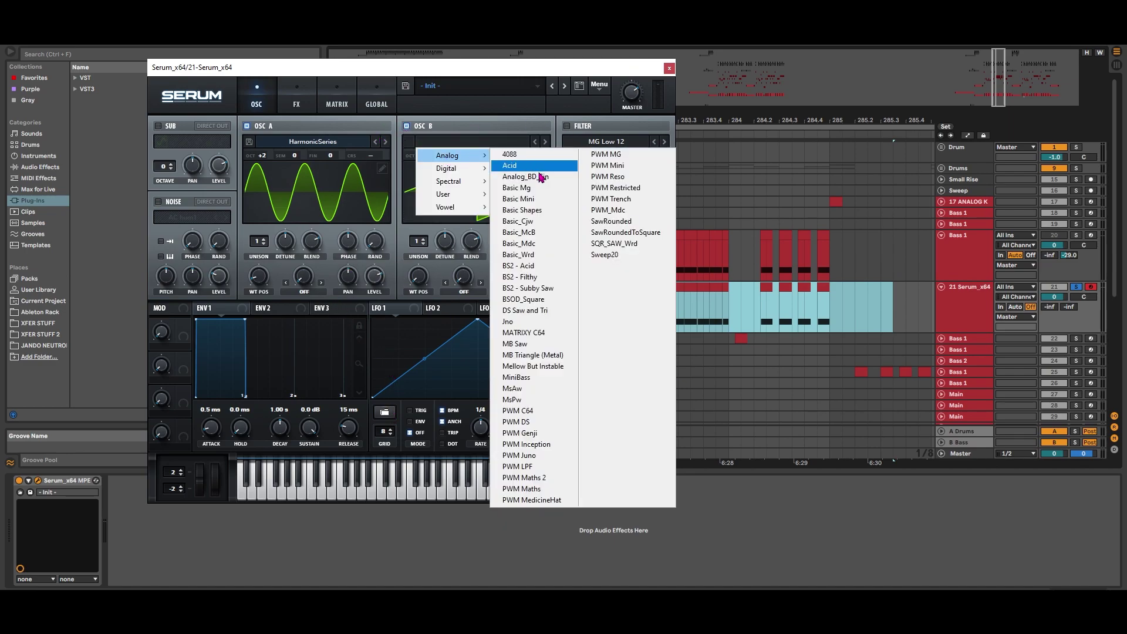
left_click(534, 210)
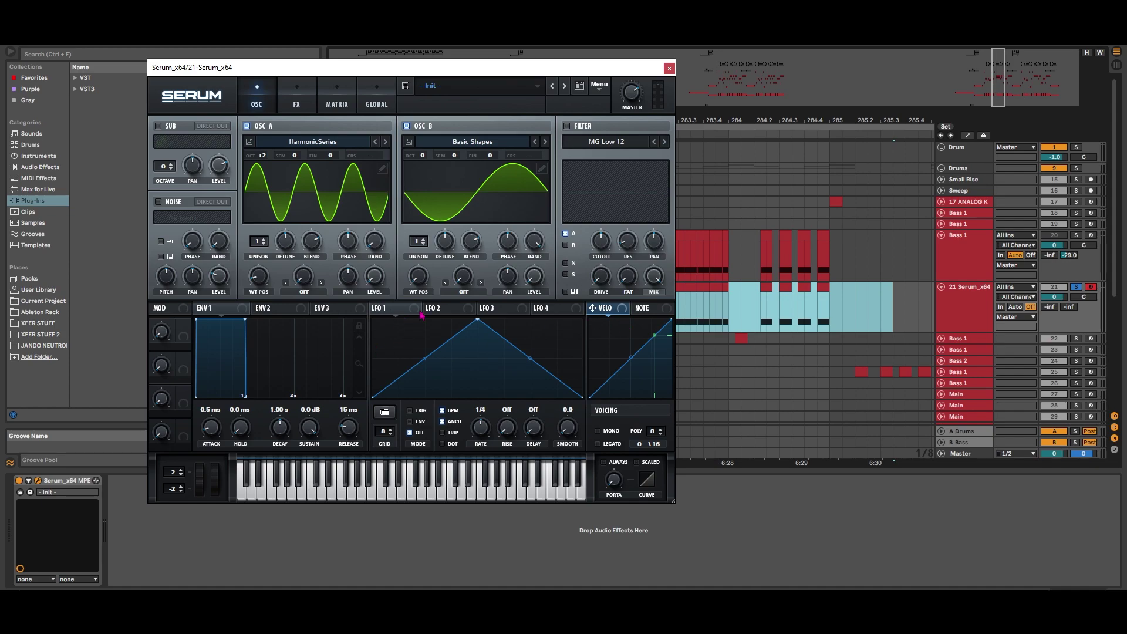
Assign LFO 1 to oscillator A's level and reshape it into a concave decay starting at full height
left_click(406, 312)
left_click_drag(477, 319, 364, 273)
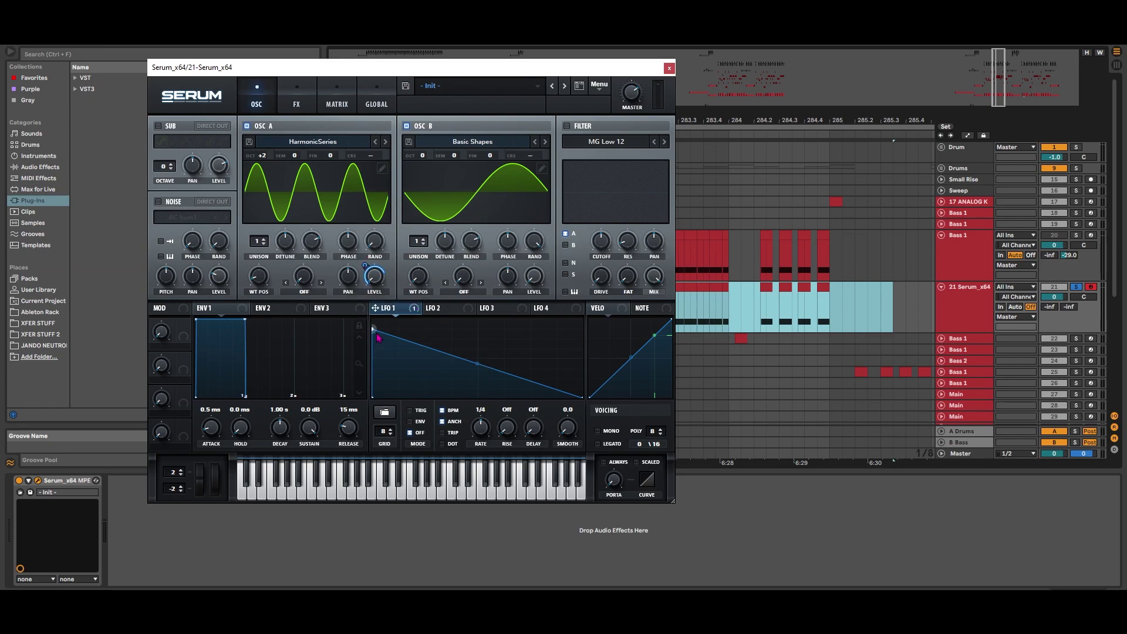
left_click_drag(477, 364, 453, 379)
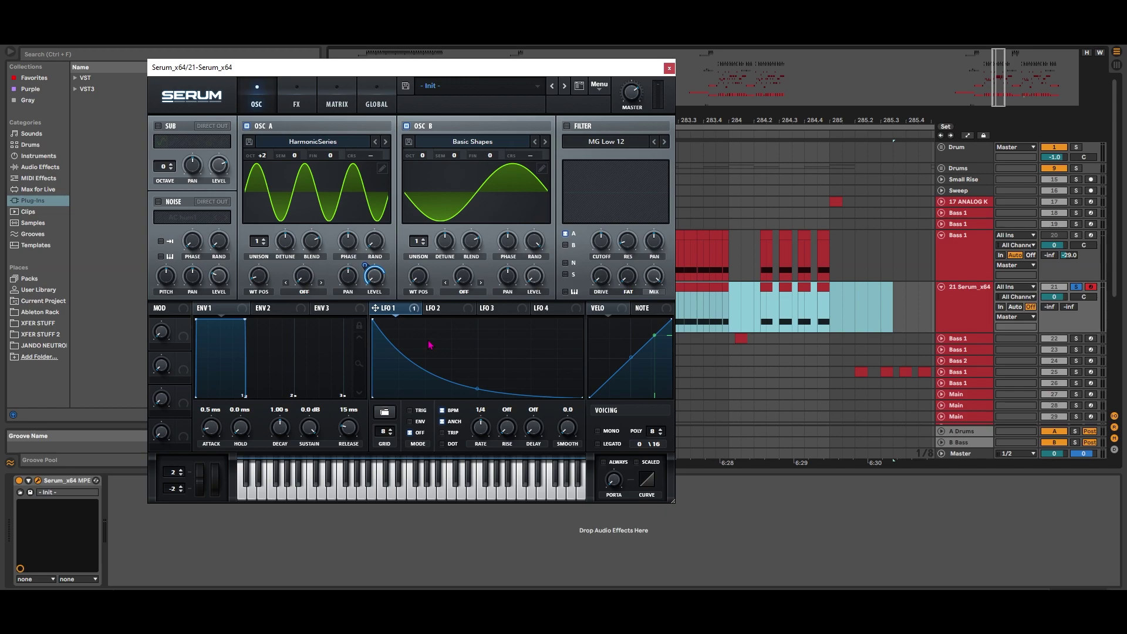
Set oscillator A's warp mode to FM (from B) and raise the warp amount
left_click(304, 288)
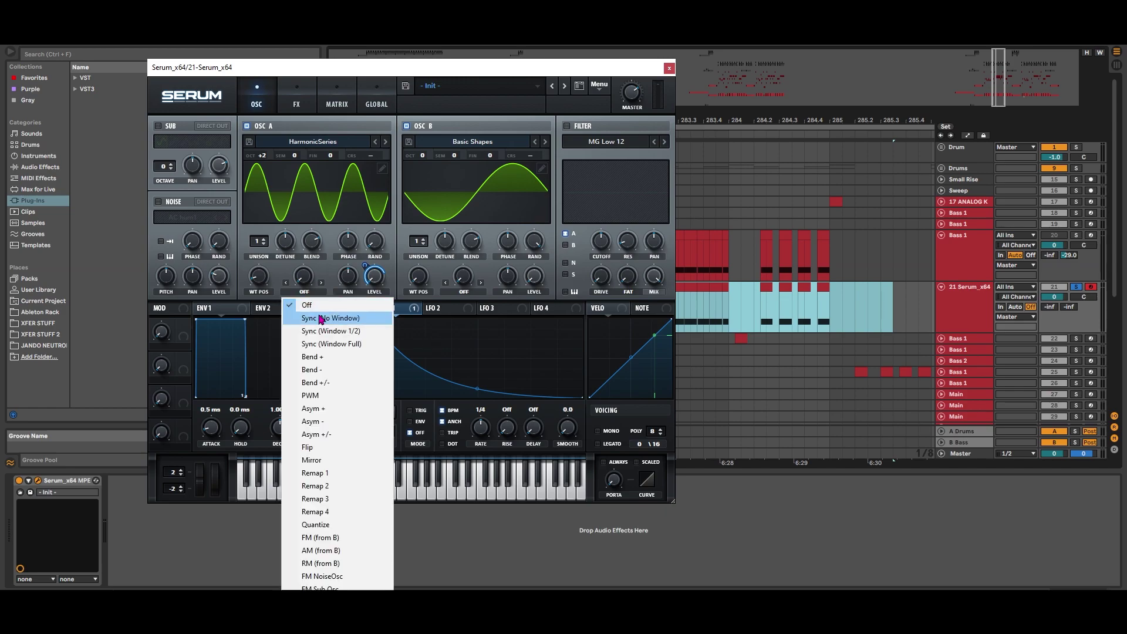
left_click(329, 545)
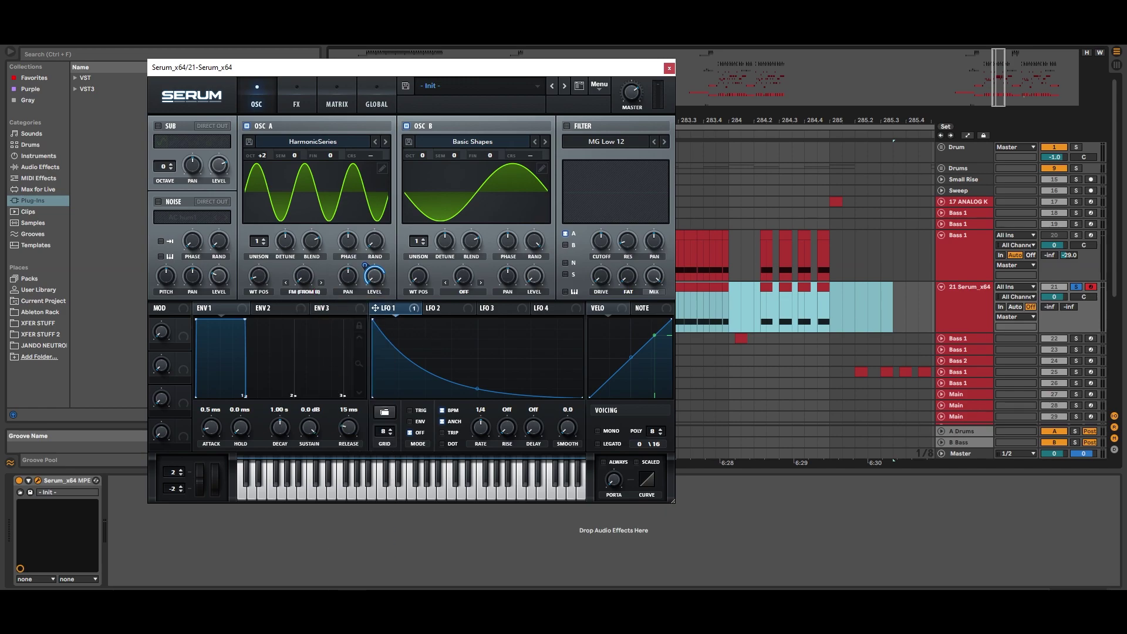
left_click_drag(304, 283, 308, 229)
Enable the filter as MG Low 18 with LFO 1 modulating its cutoff, and set oscillator B's octave to -1
left_click(566, 126)
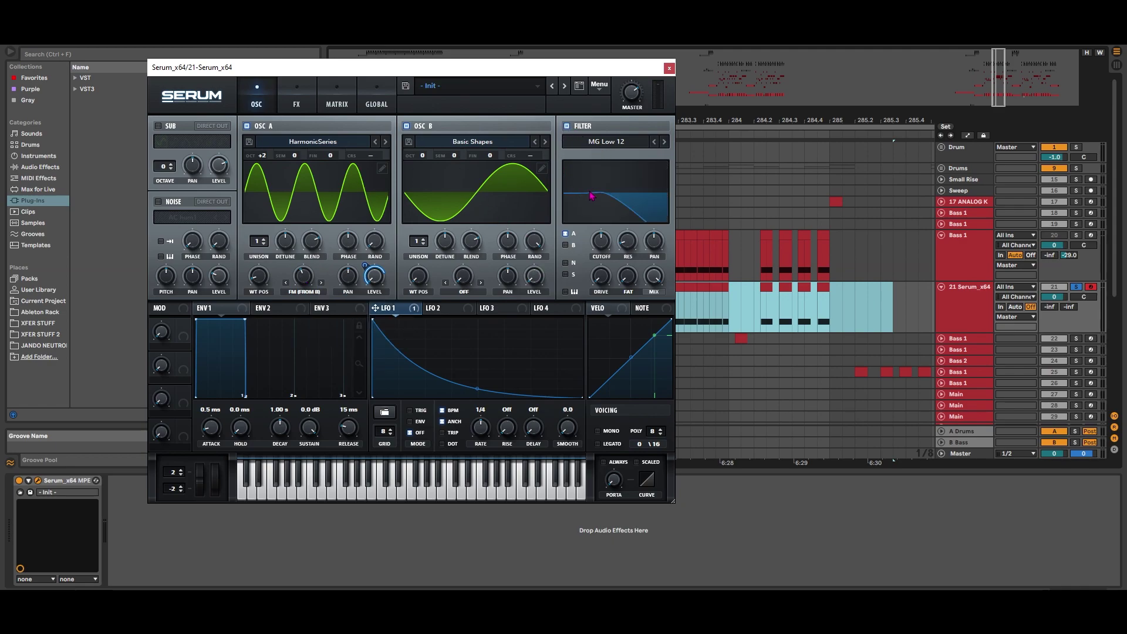
left_click(664, 142)
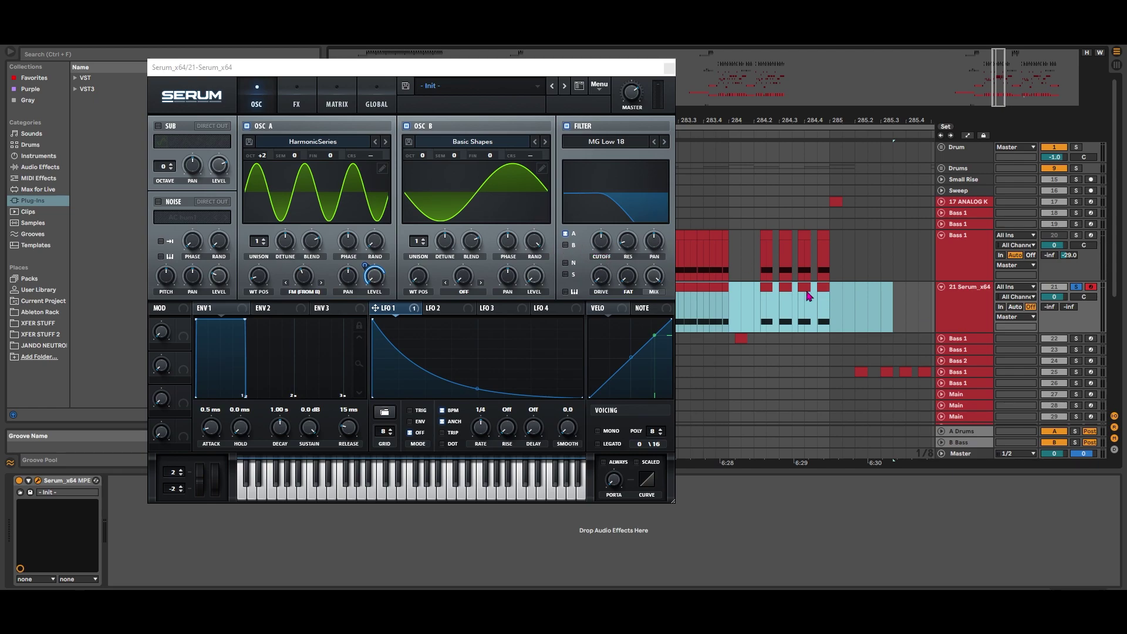
left_click_drag(375, 308, 600, 242)
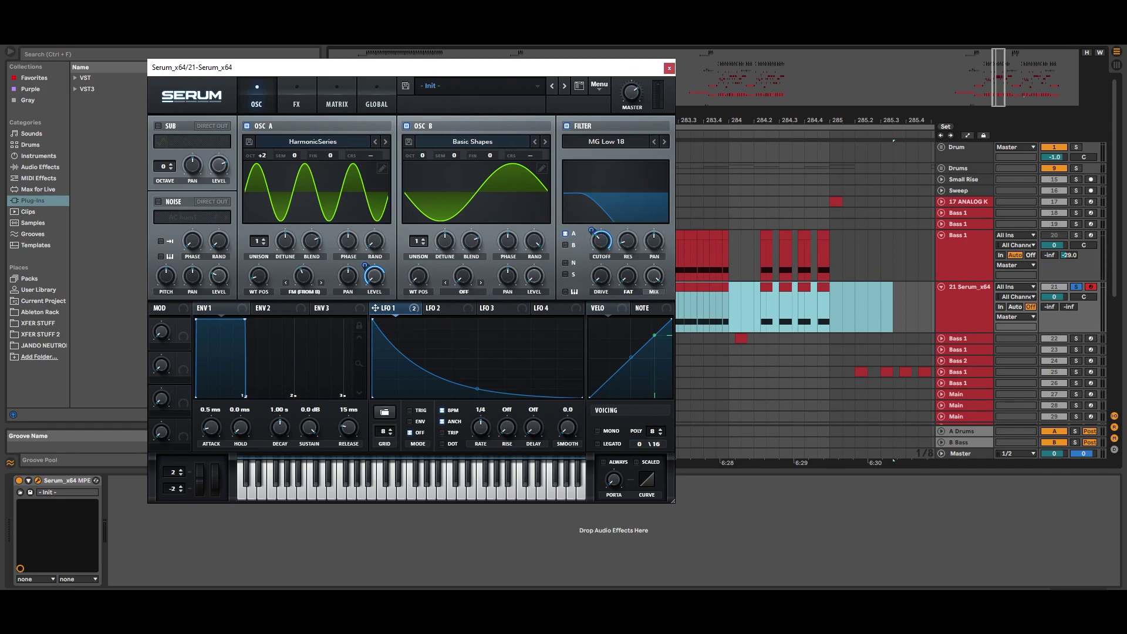
mouse_move(599, 249)
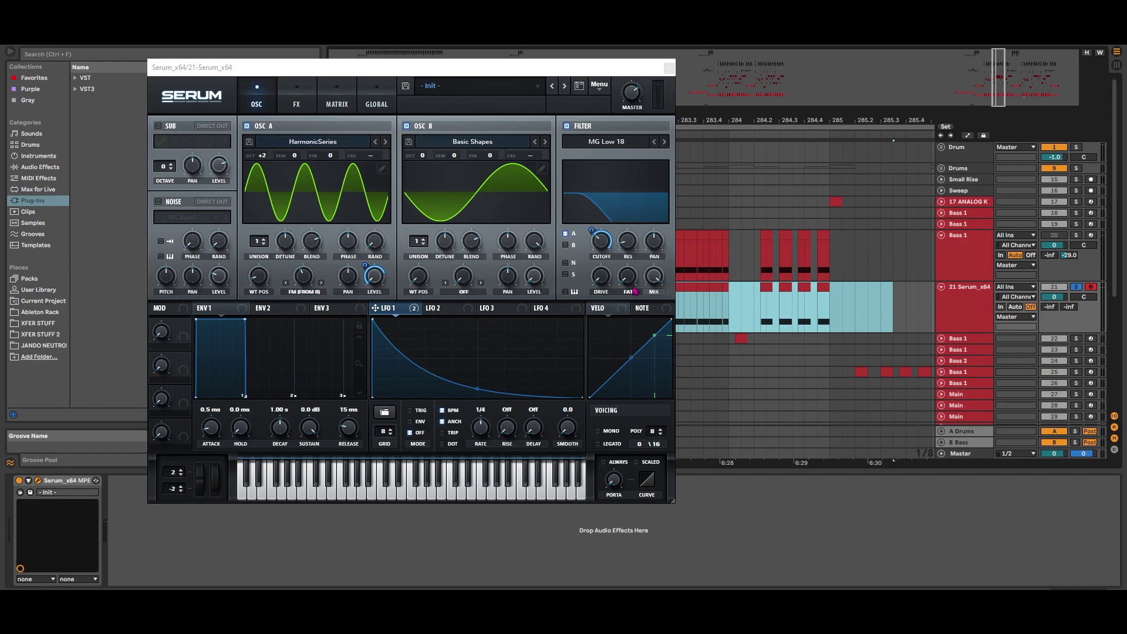
left_click(590, 232)
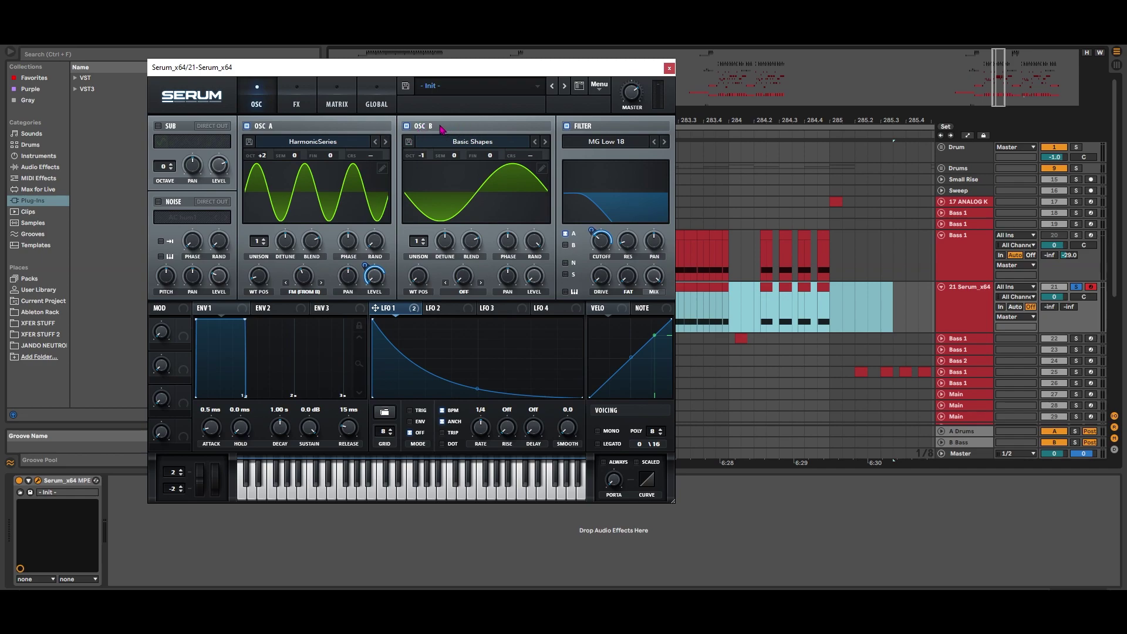
Enable the sub oscillator, reduce its level, set its octave to -1 and modulate its level with LFO 1
left_click(158, 125)
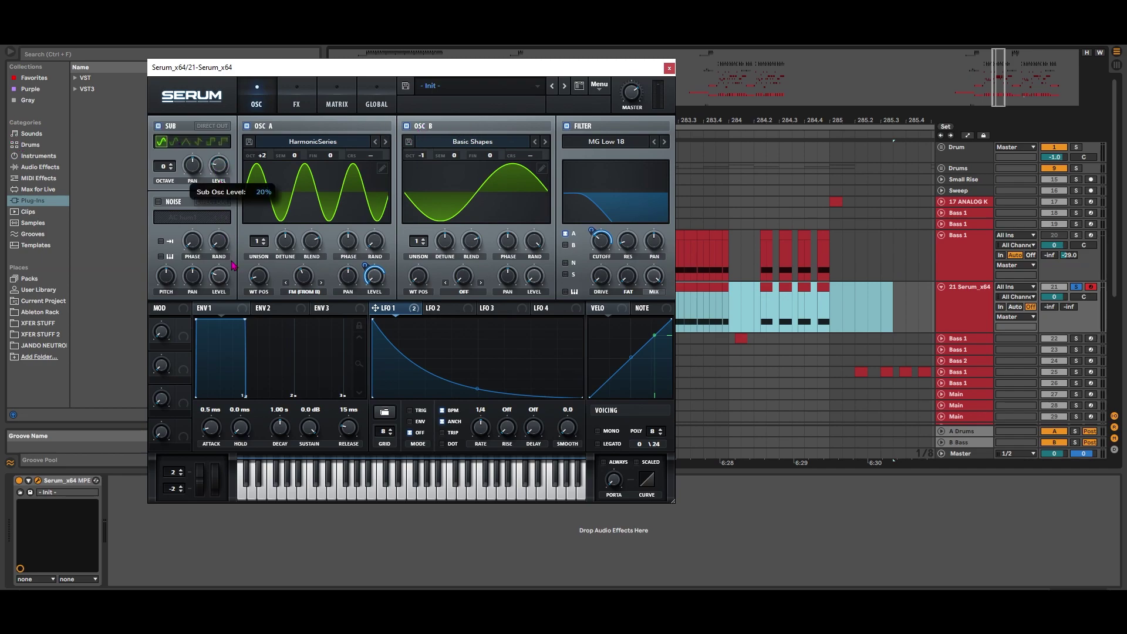
left_click_drag(164, 166, 165, 170)
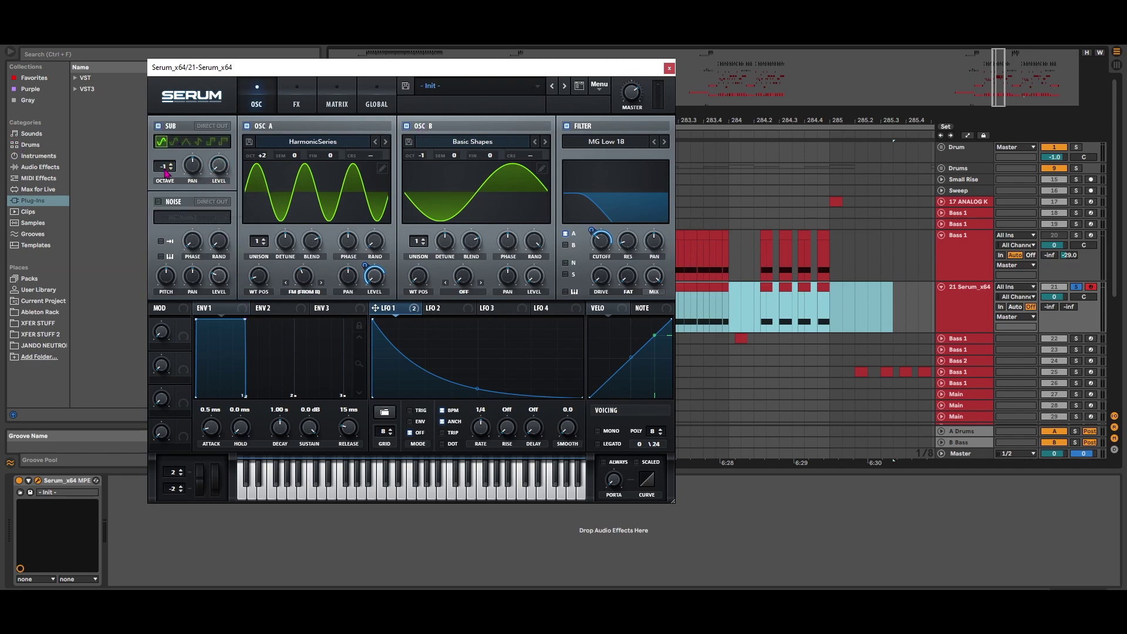
left_click_drag(375, 308, 214, 178)
mouse_move(208, 159)
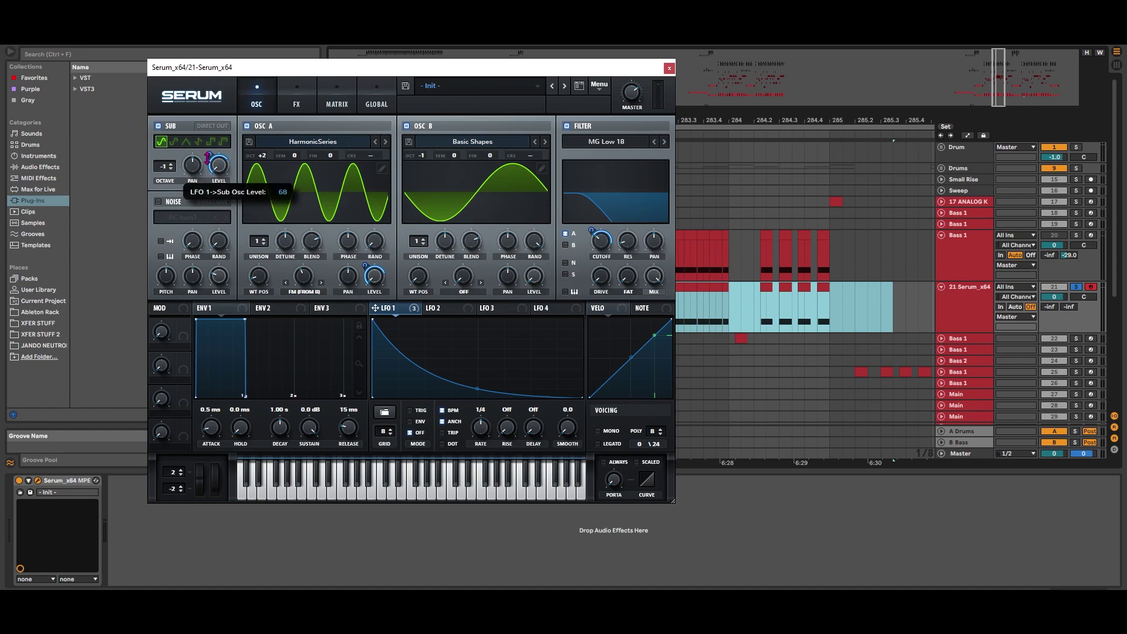
left_click_drag(208, 163, 208, 165)
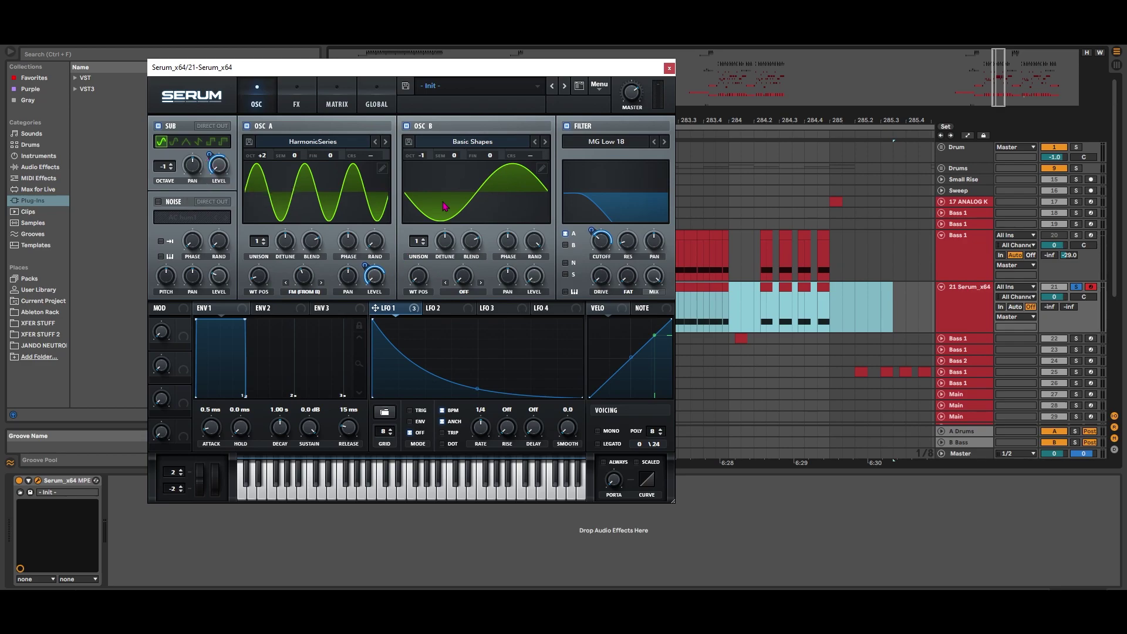
Set Env 1's release to 65 ms and add the Hyper/Dimension effect with the hyper mix at about 36%
left_click_drag(350, 440, 349, 430)
left_click(306, 104)
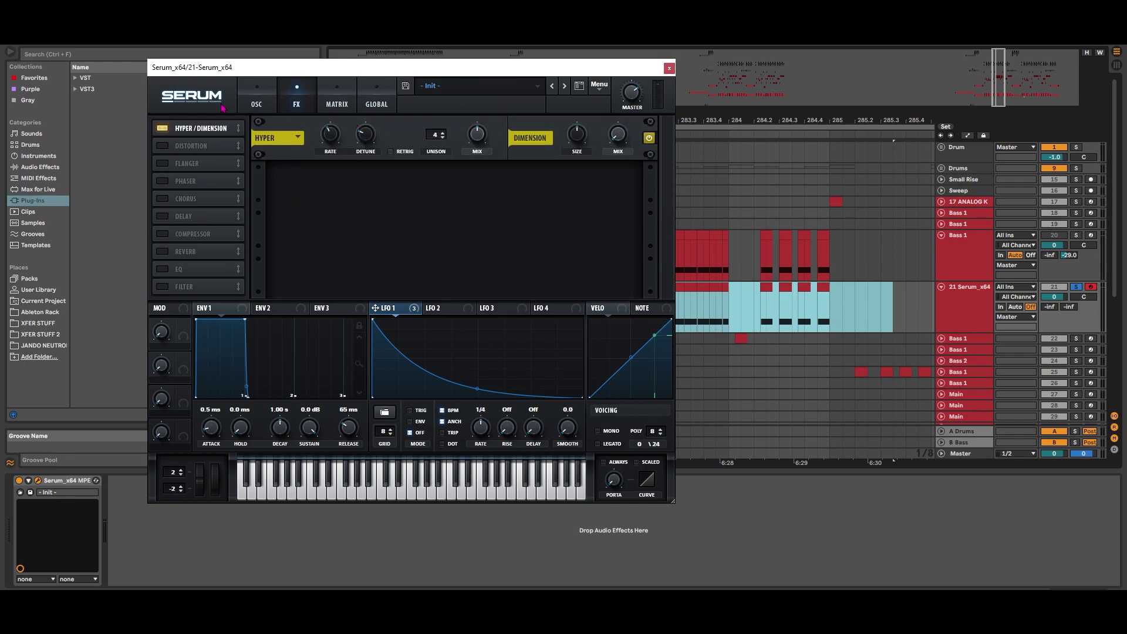
key("alt+Tab")
left_click(476, 162)
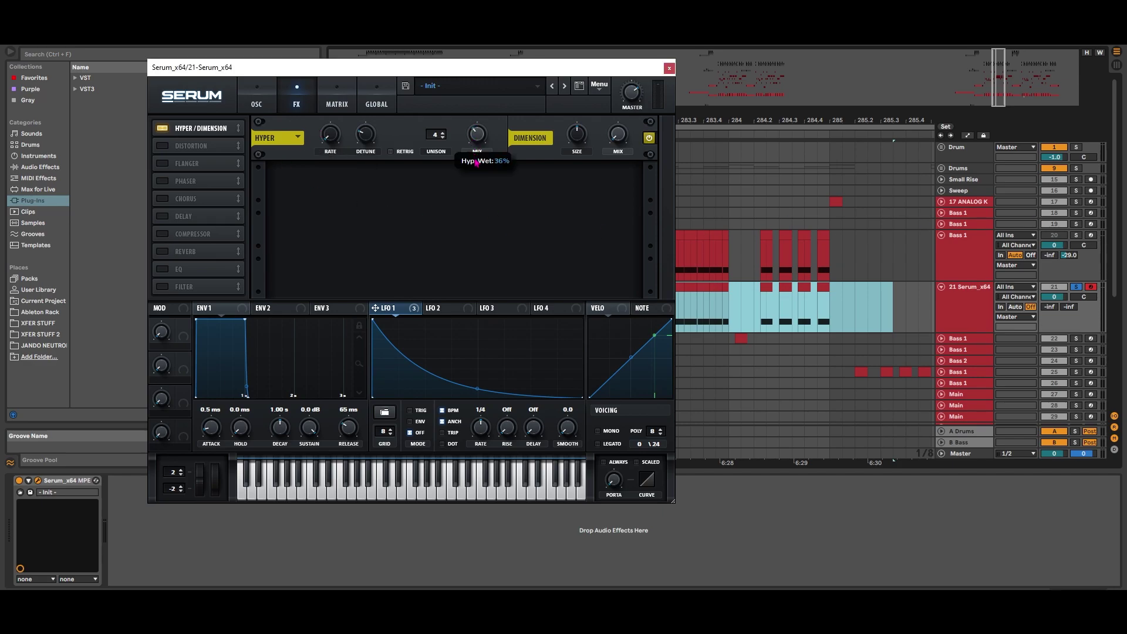
Add the Distortion effect in Stomp Box mode with its drive at about 71%
left_click(163, 145)
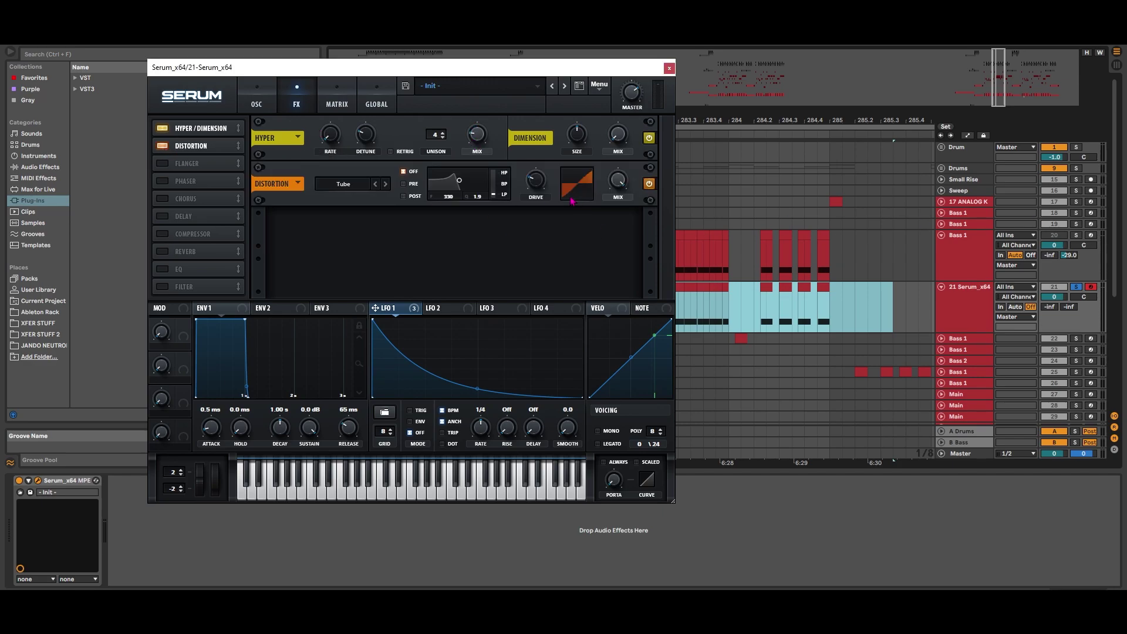
left_click(344, 184)
left_click(364, 380)
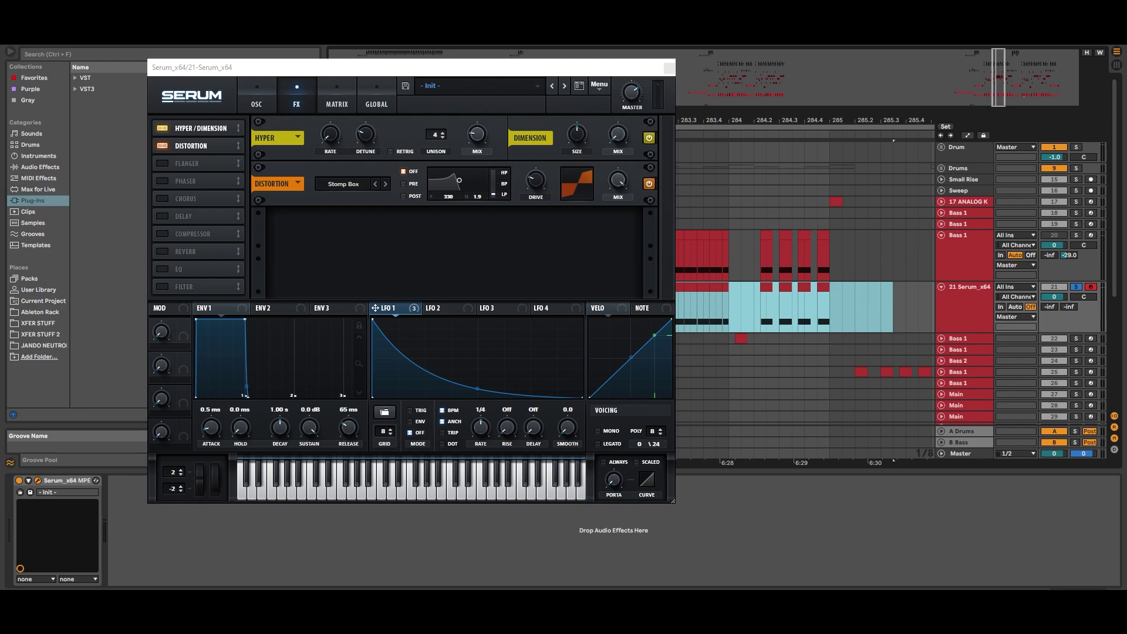
left_click_drag(534, 184, 541, 129)
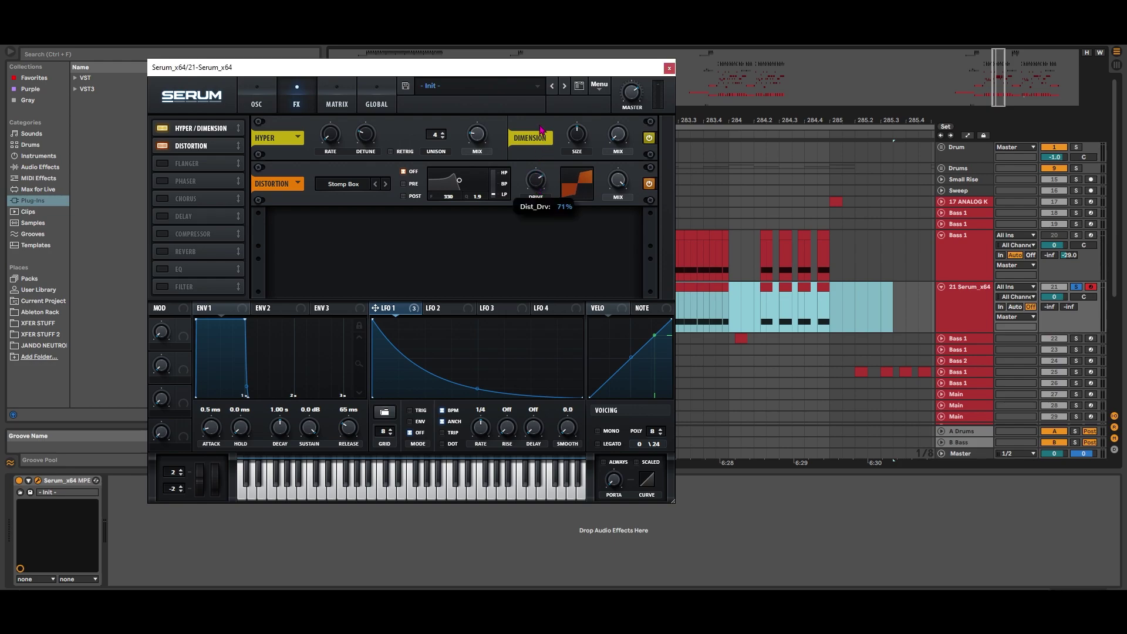
Add the Compressor effect in multiband mode and adjust its gain and band levels, with the mid band at about 137%
left_click(164, 235)
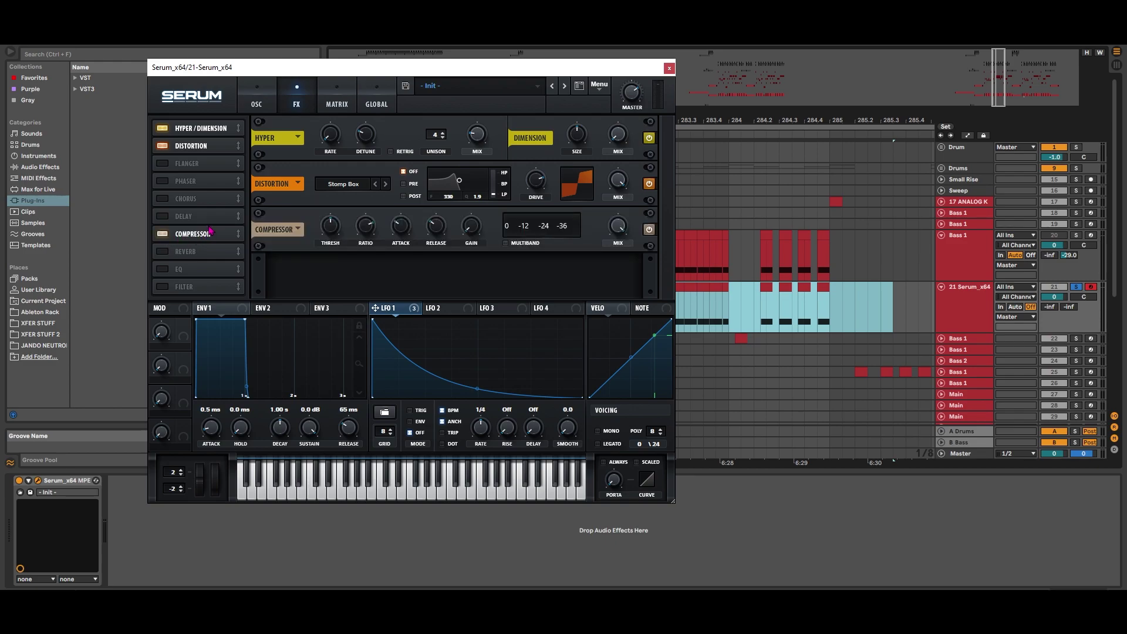
left_click(506, 243)
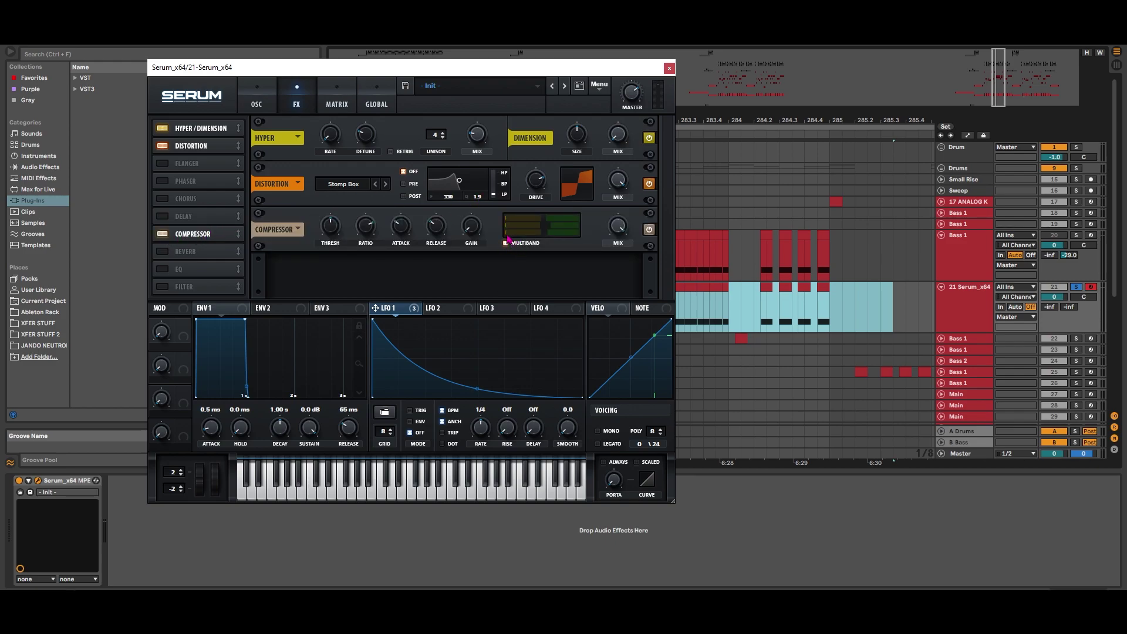
left_click(473, 219)
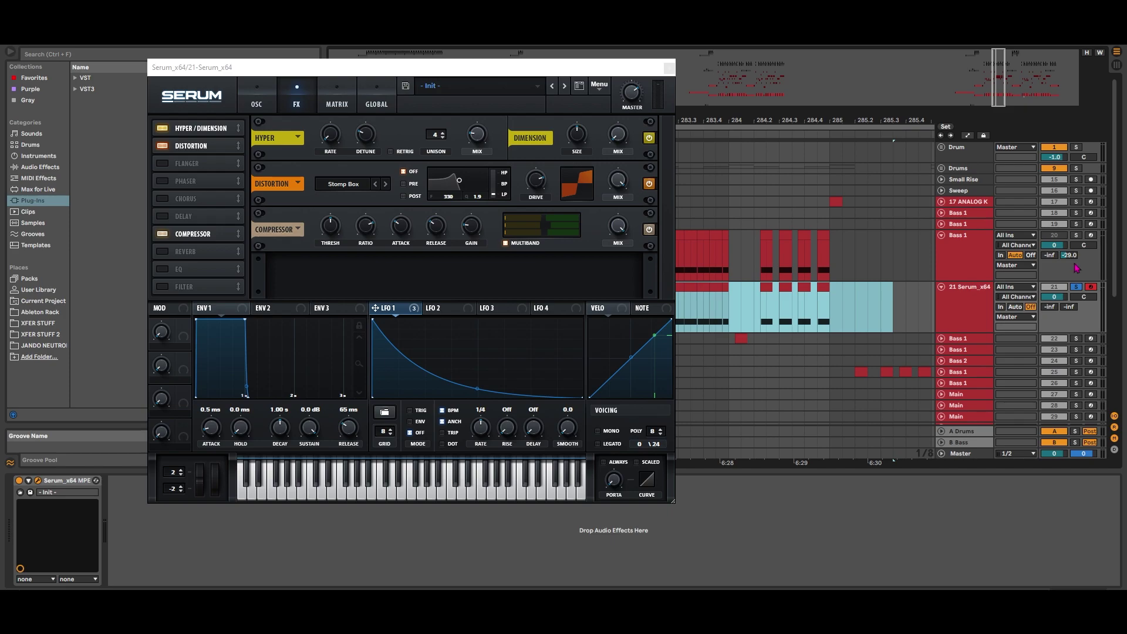
left_click(532, 220)
mouse_move(535, 218)
left_mouse_down()
mouse_move(532, 234)
mouse_move(545, 233)
left_mouse_up()
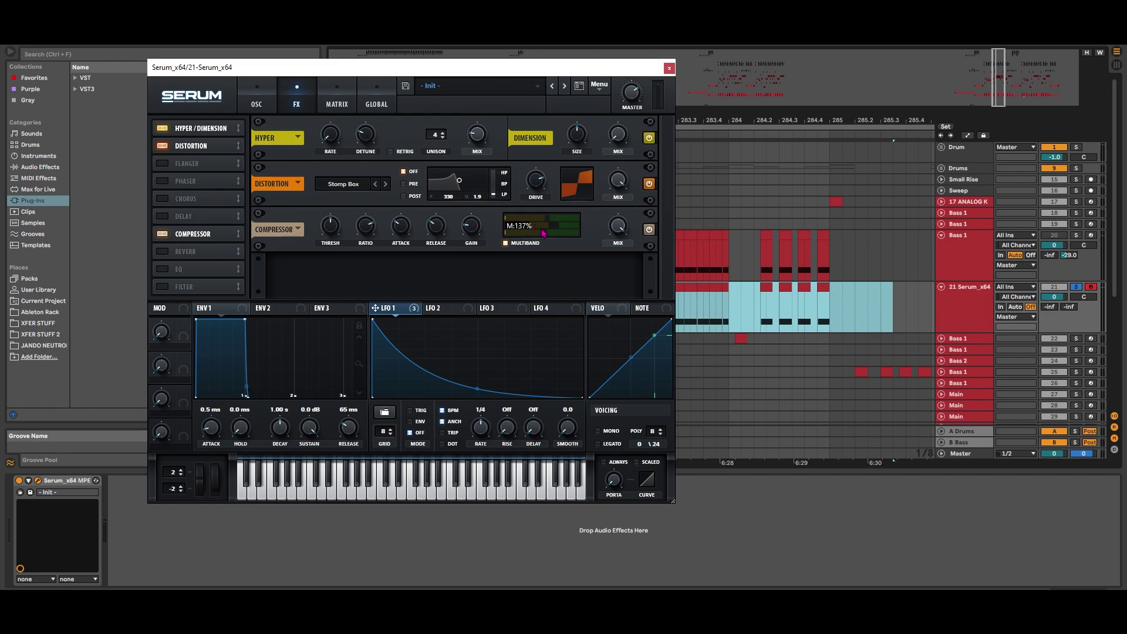
left_click_drag(531, 236, 528, 236)
Add the Filter effect, move it up the effects order behind the compressor, set its type to Phs 48+ and adjust its cutoff
left_click(215, 286)
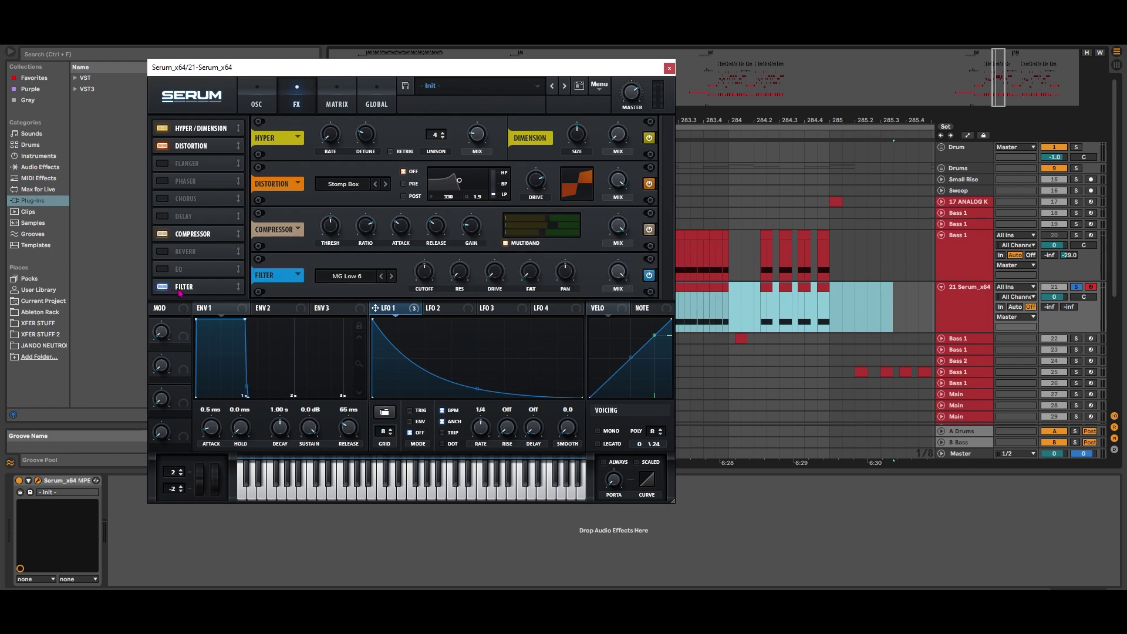
left_click_drag(215, 288, 198, 187)
left_click(352, 277)
mouse_move(357, 317)
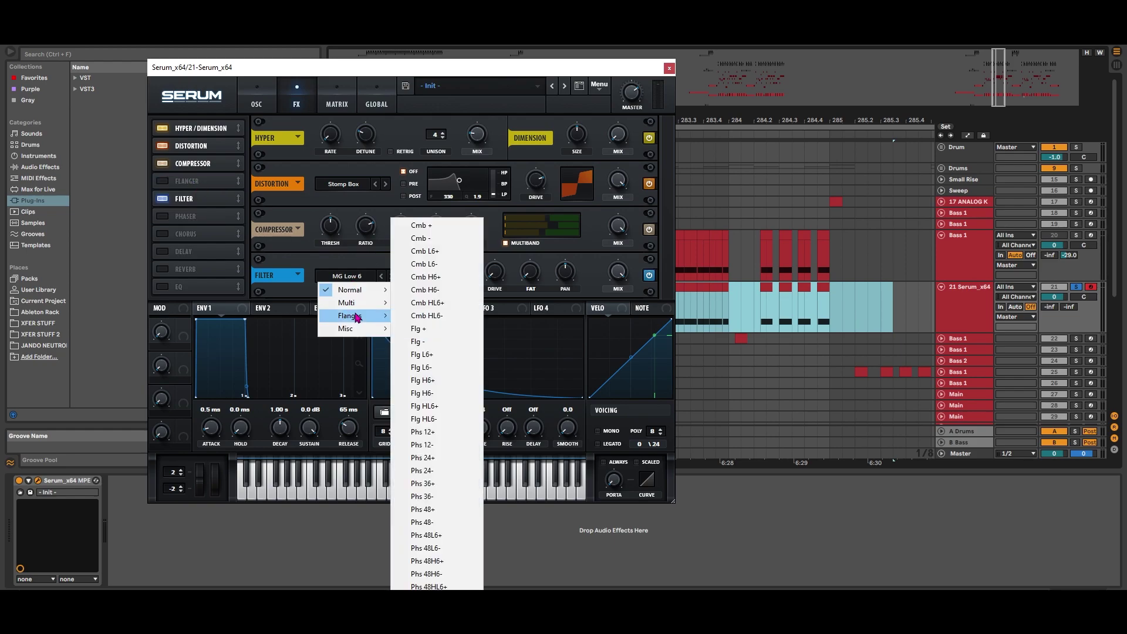
left_click(423, 510)
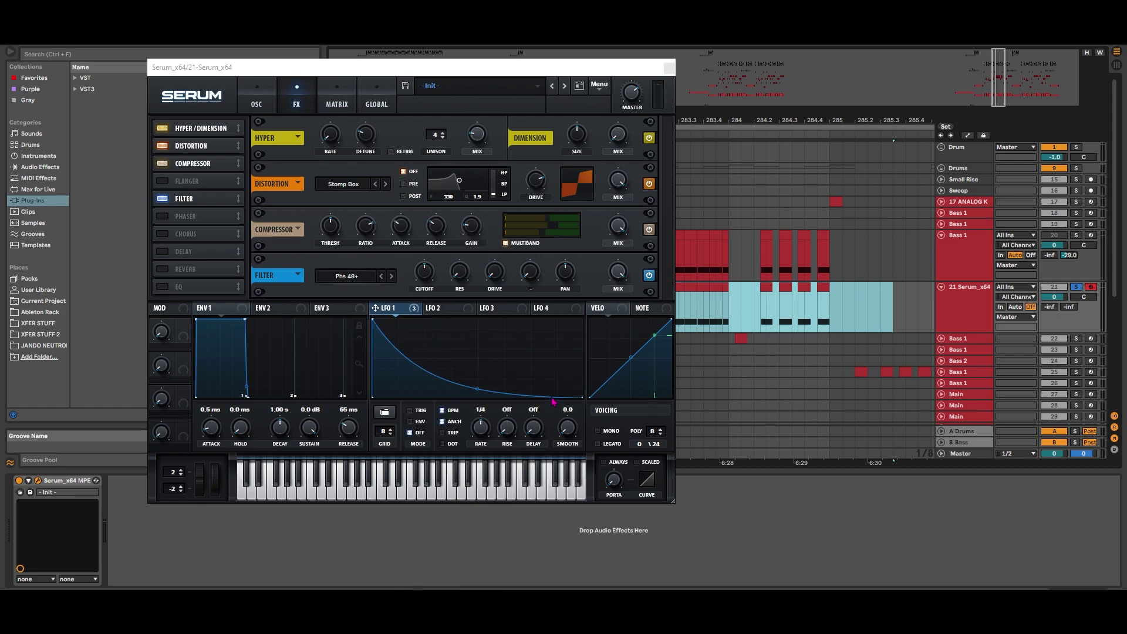
left_click_drag(423, 274, 427, 363)
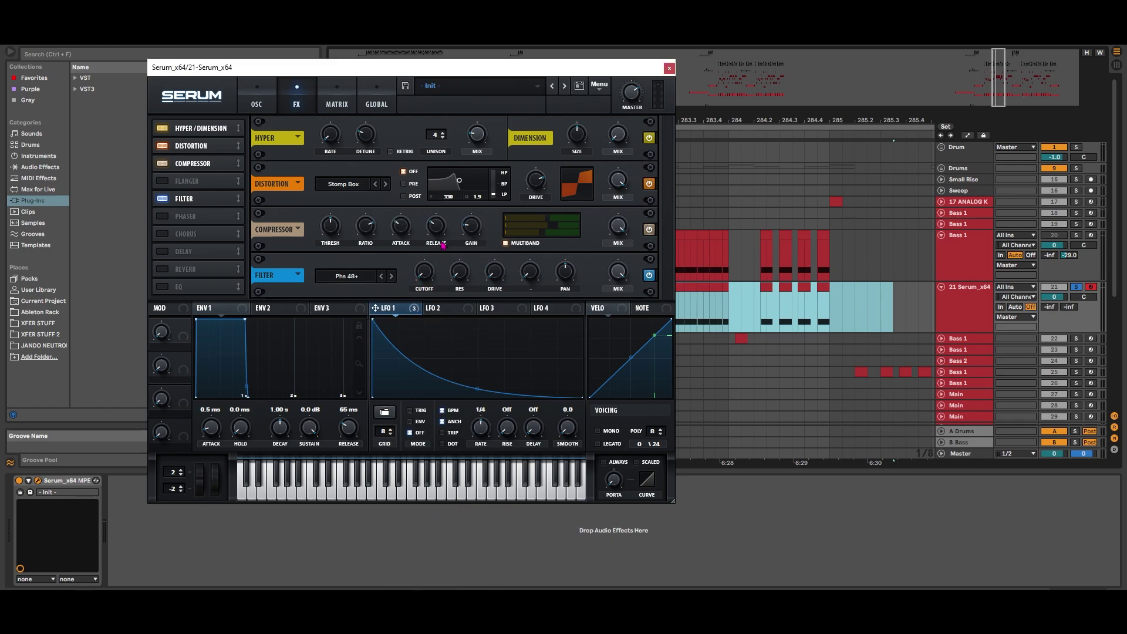
Close the synth window and add Delay after Serum, with a 13.5 ms time and its filter at about 7.22 kHz, width 4.19
left_click(259, 101)
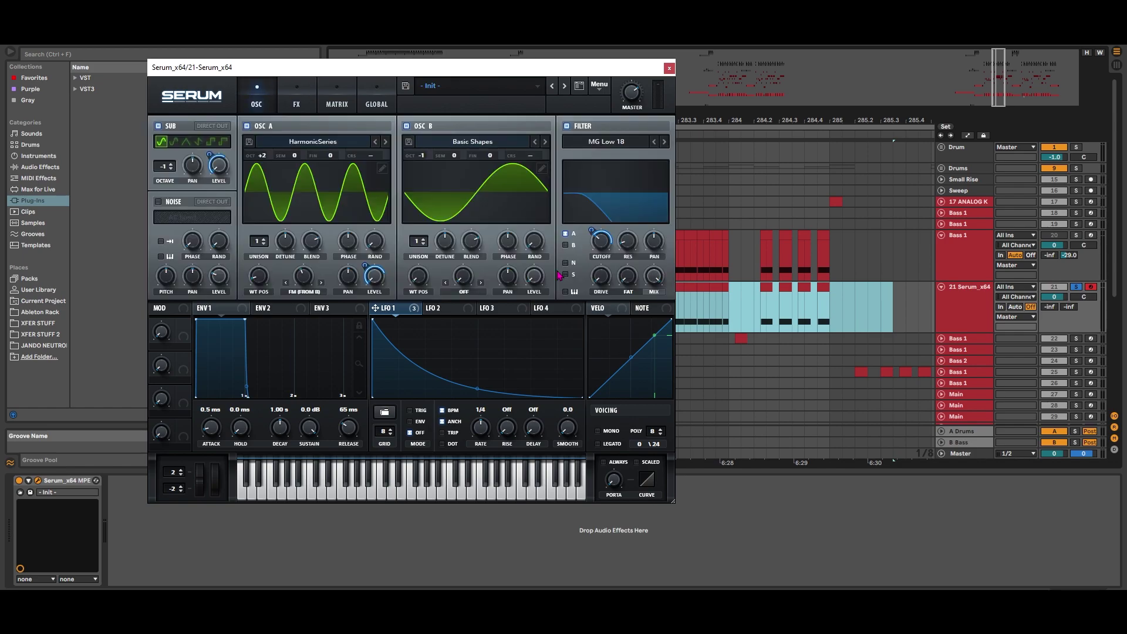
left_click(669, 68)
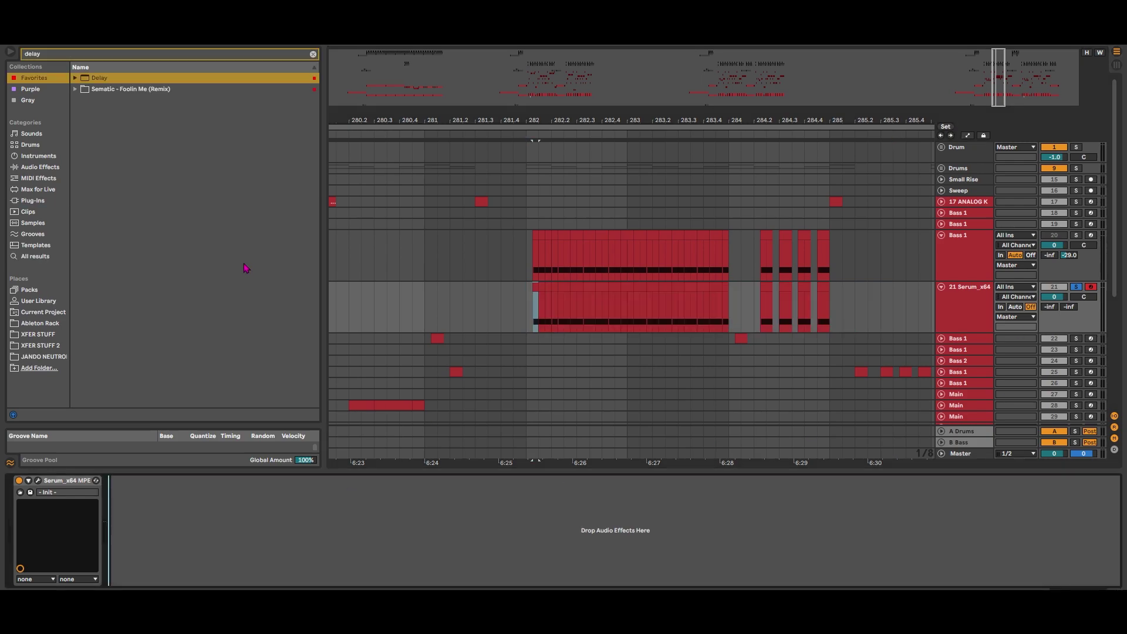
left_click_drag(124, 78, 151, 499)
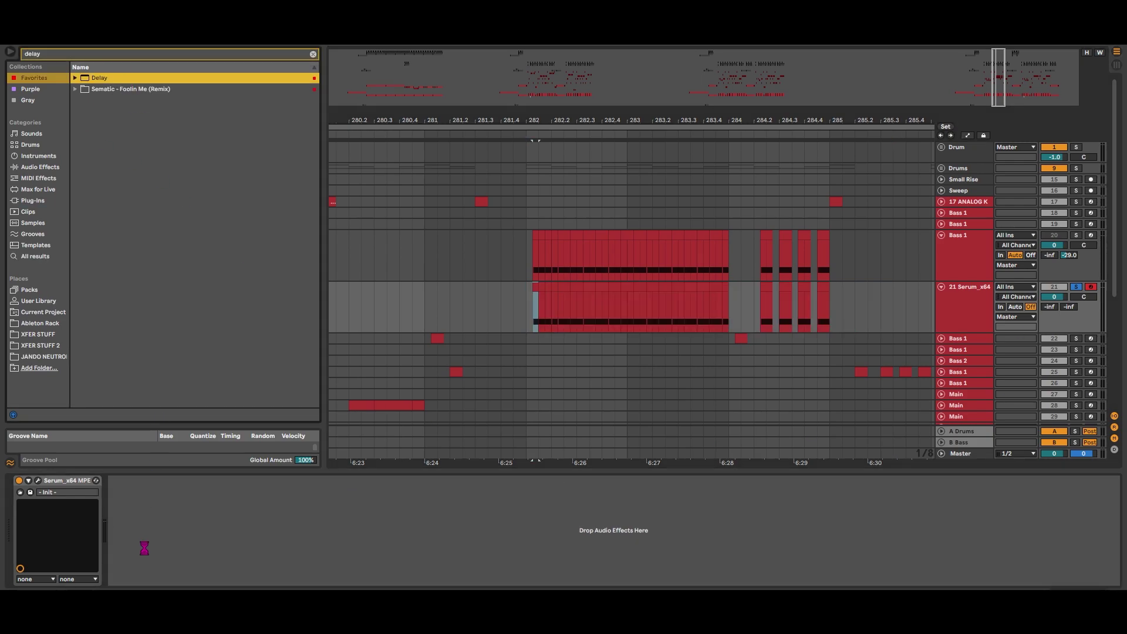
left_click_drag(125, 537, 124, 579)
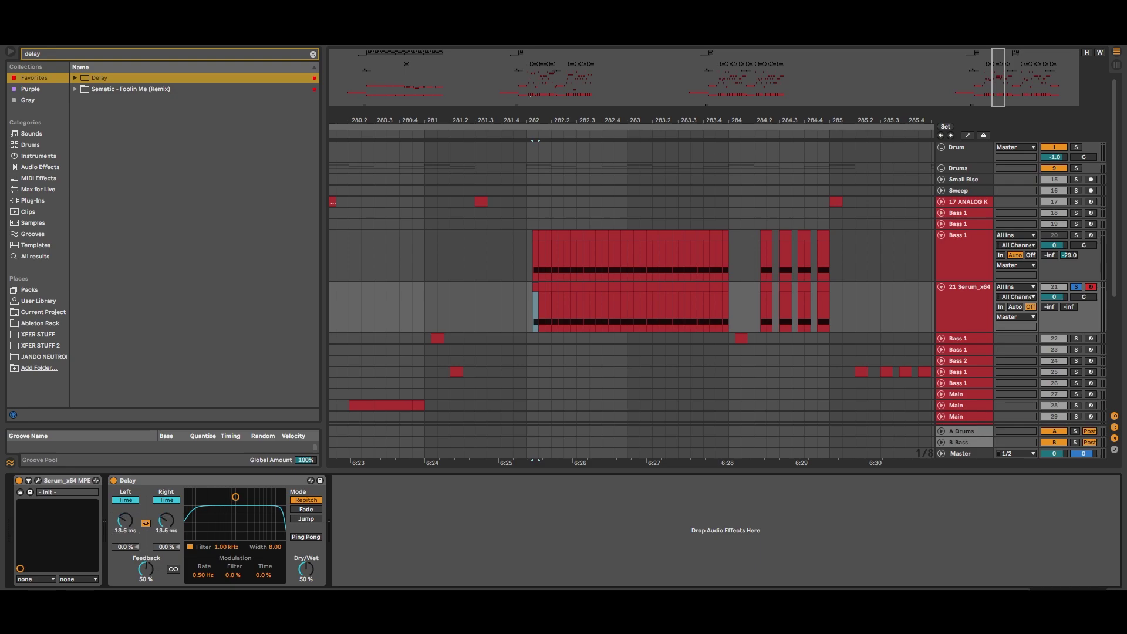
left_click_drag(126, 521, 125, 524)
left_click_drag(235, 498, 267, 515)
left_click(278, 550)
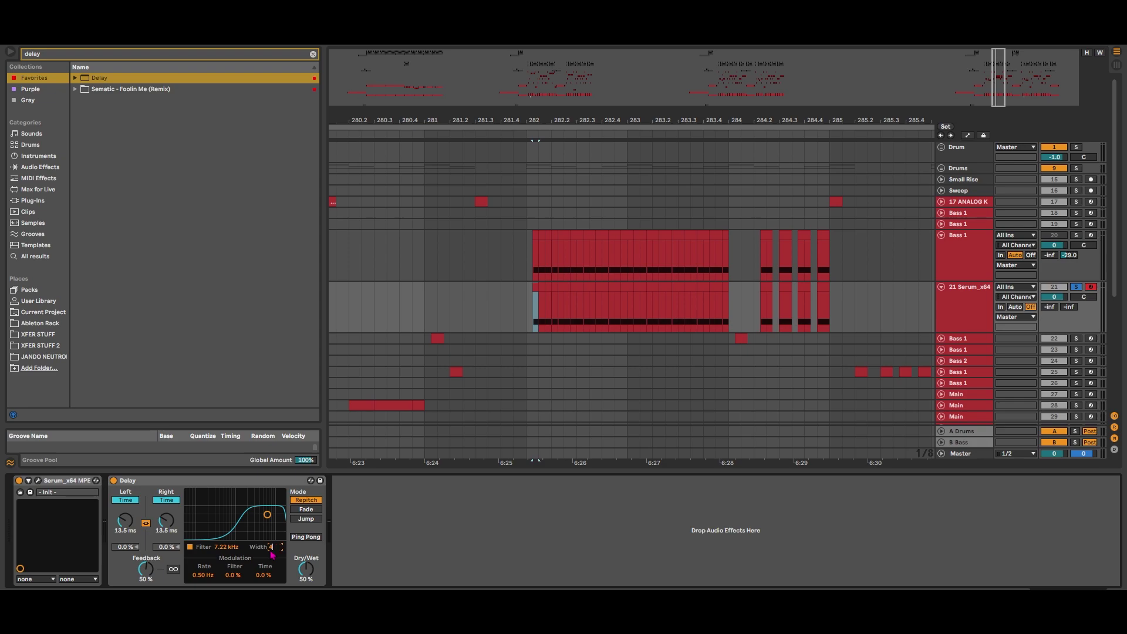
Add a Vocoder after the Delay, draw its band levels rising towards the high bands and set dry/wet to about 81.5%
left_click(313, 54)
left_click_drag(101, 156, 356, 516)
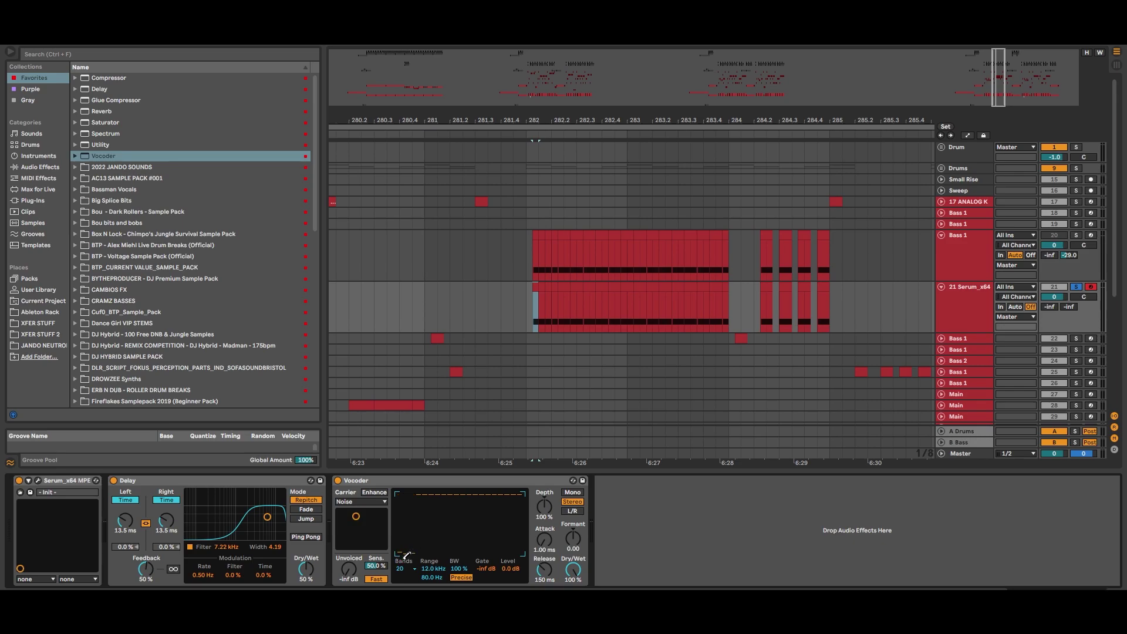
mouse_move(408, 554)
left_mouse_down()
mouse_move(429, 556)
mouse_move(486, 510)
left_mouse_up()
left_click_drag(437, 550, 489, 508)
left_click_drag(573, 570, 573, 572)
Add a Saturator after the Vocoder with its drive at about 4.57 dB
left_click_drag(115, 123, 808, 483)
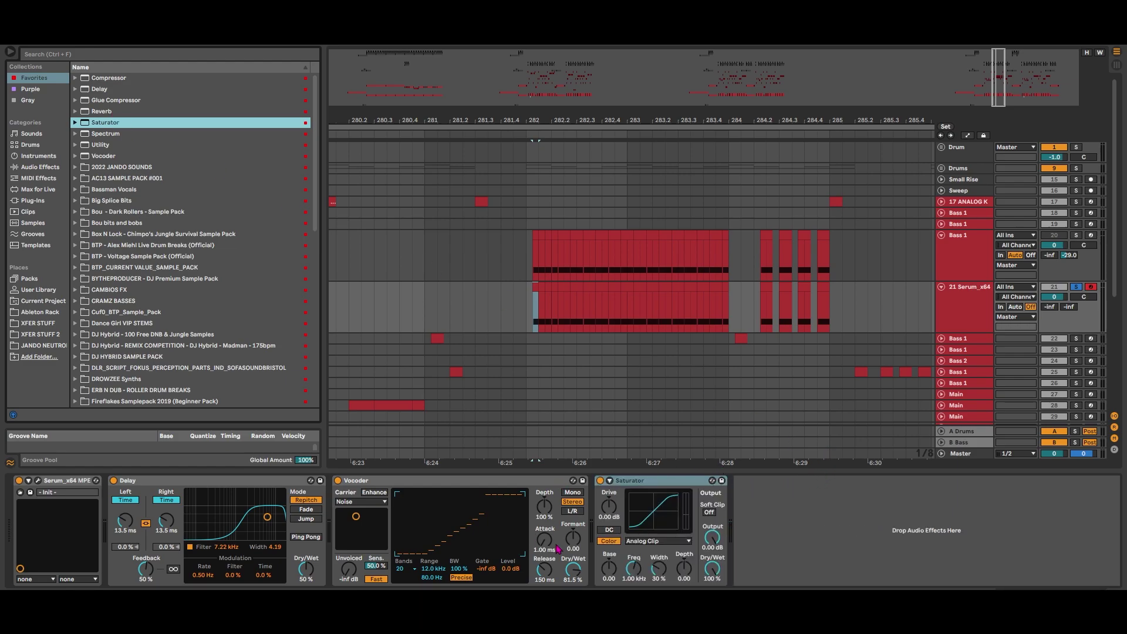
left_click(640, 541)
left_click(638, 540)
left_click(612, 519)
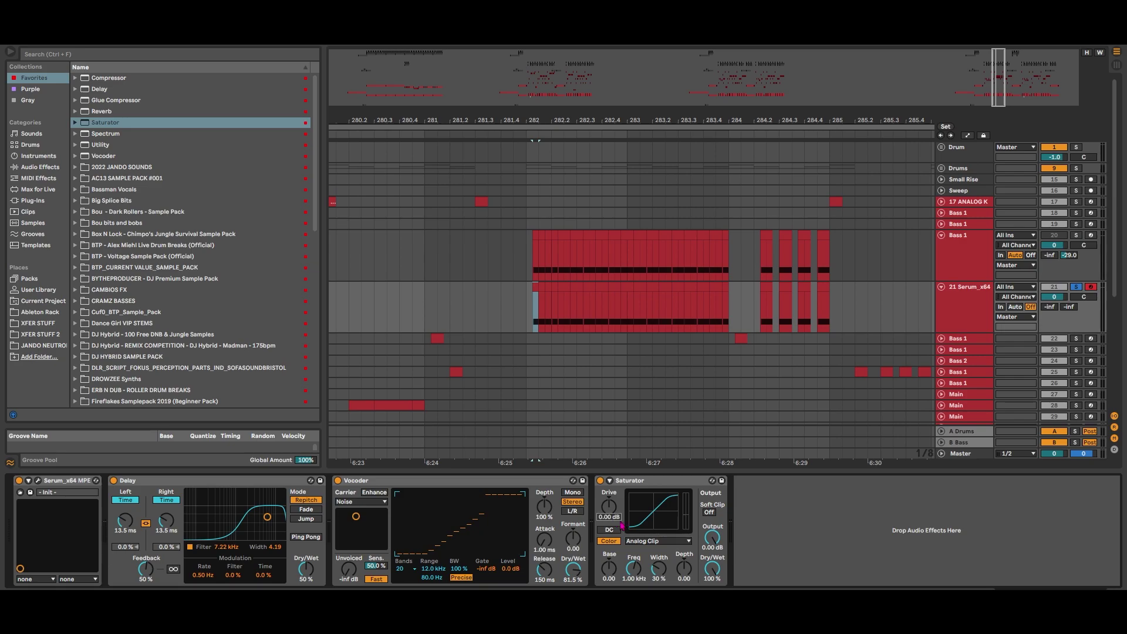
left_click_drag(610, 505, 609, 494)
left_click(790, 529)
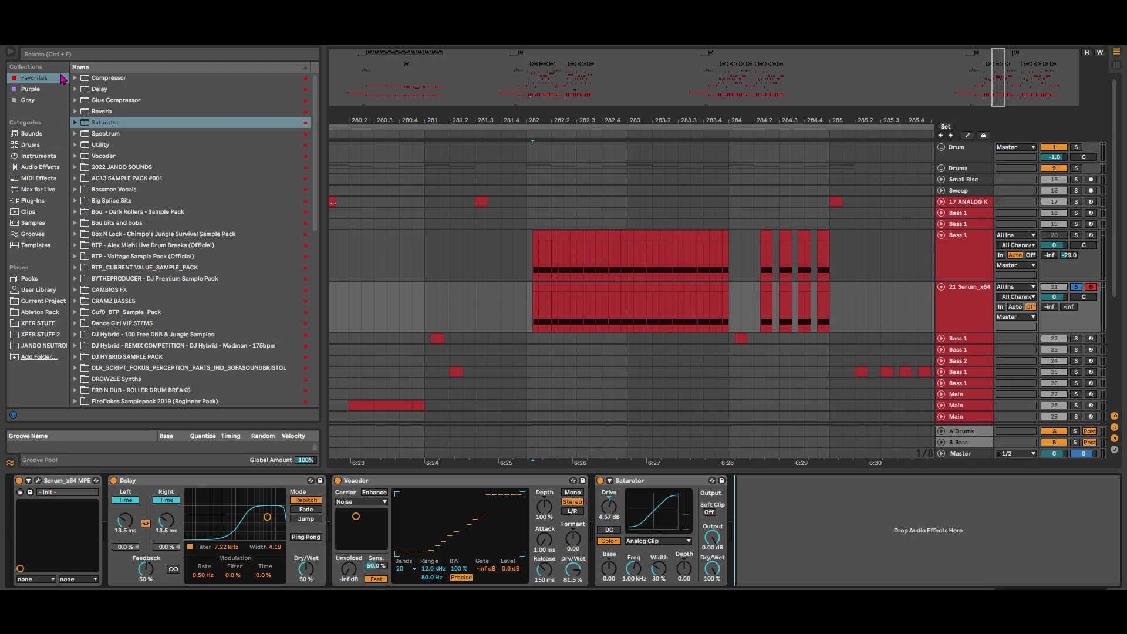
Find the CamelCrusher plug-in, add it after the Saturator and load its British Clean preset
left_click(53, 55)
type("camel")
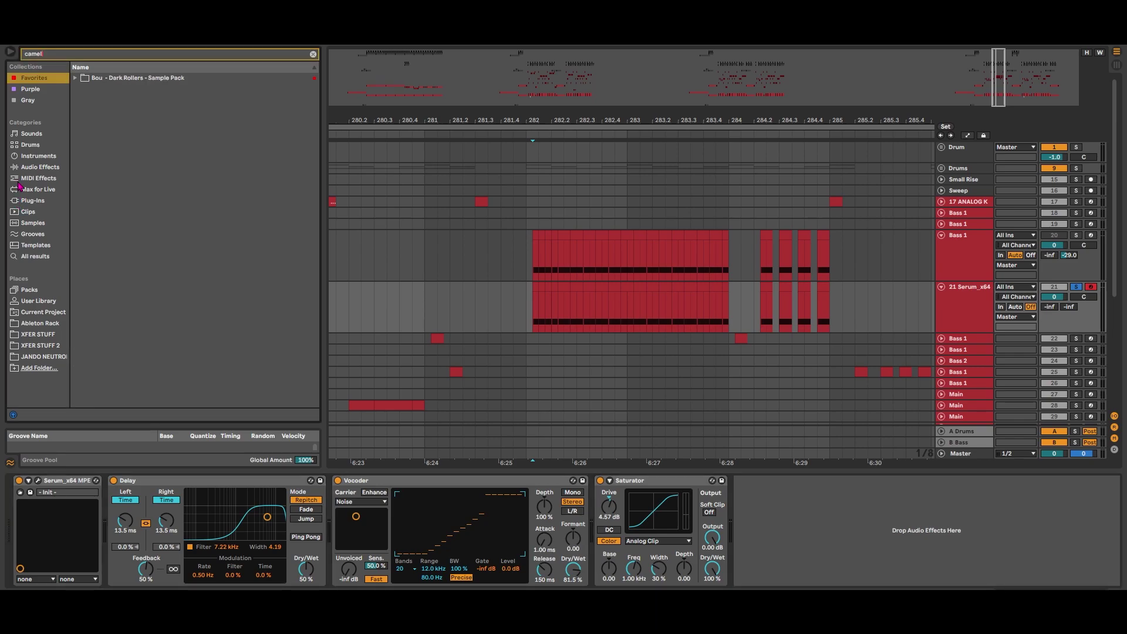
left_click(45, 201)
left_click(76, 77)
left_click_drag(105, 89, 763, 499)
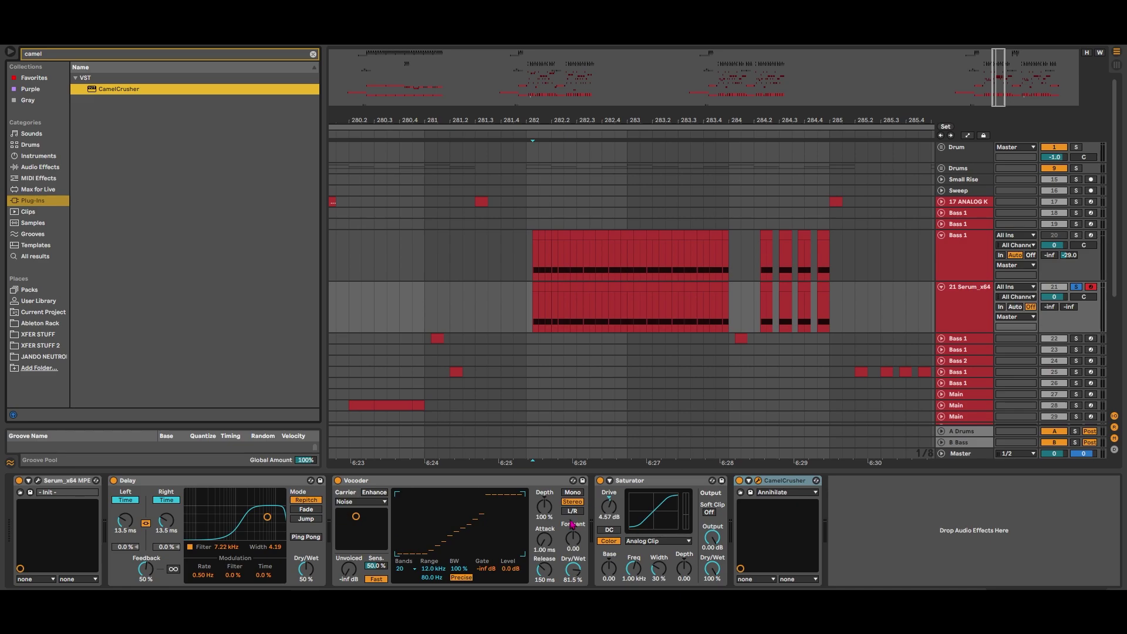
left_click(361, 249)
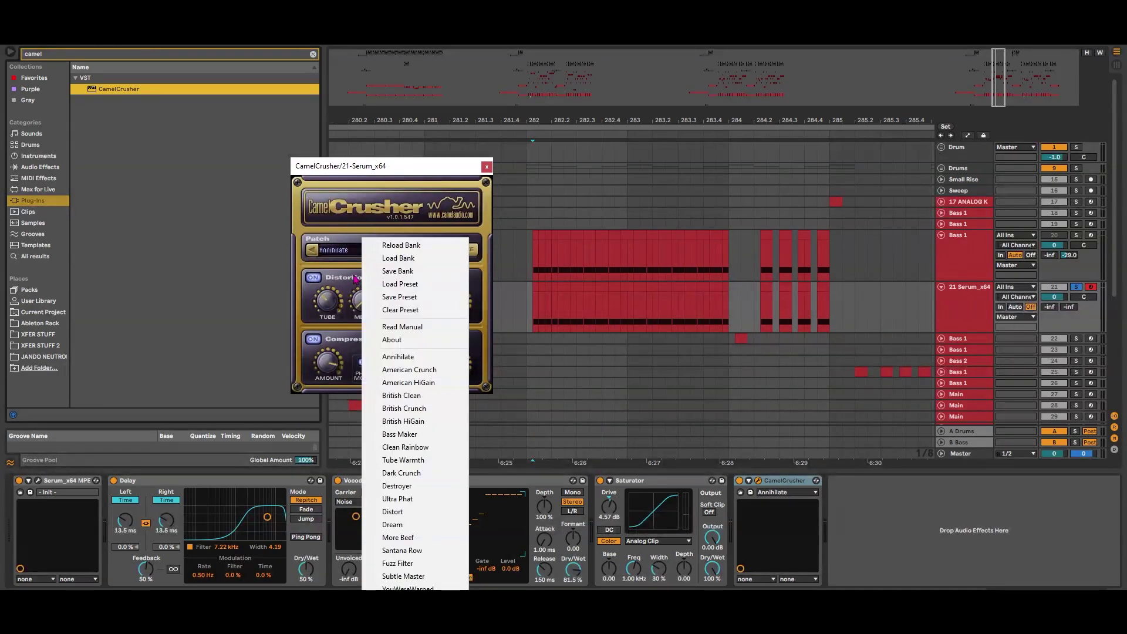
left_click(412, 402)
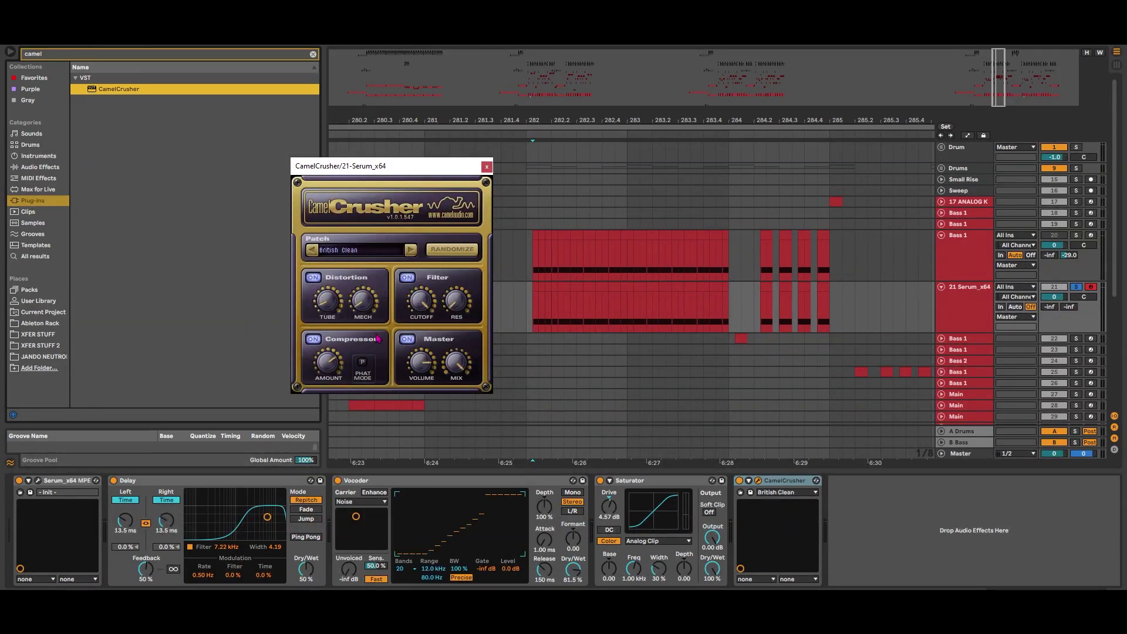
left_click(486, 166)
Add the SoundToys Decapitator plug-in after CamelCrusher and raise its drive
left_click(313, 54)
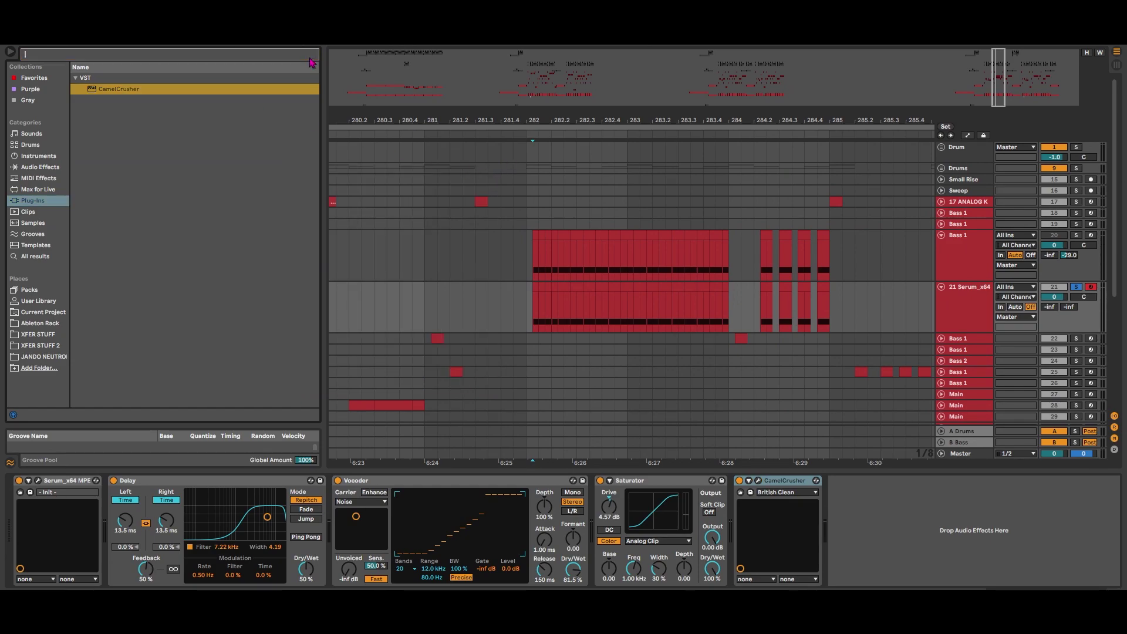
left_click(83, 89)
left_click(82, 90)
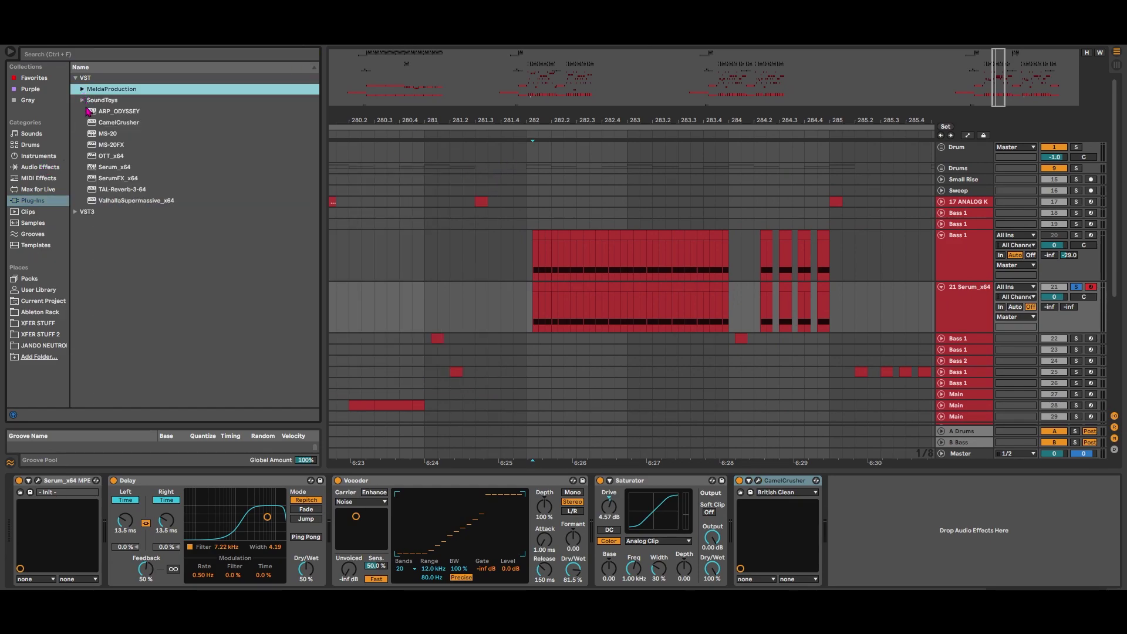
left_click(82, 100)
double_click(135, 122)
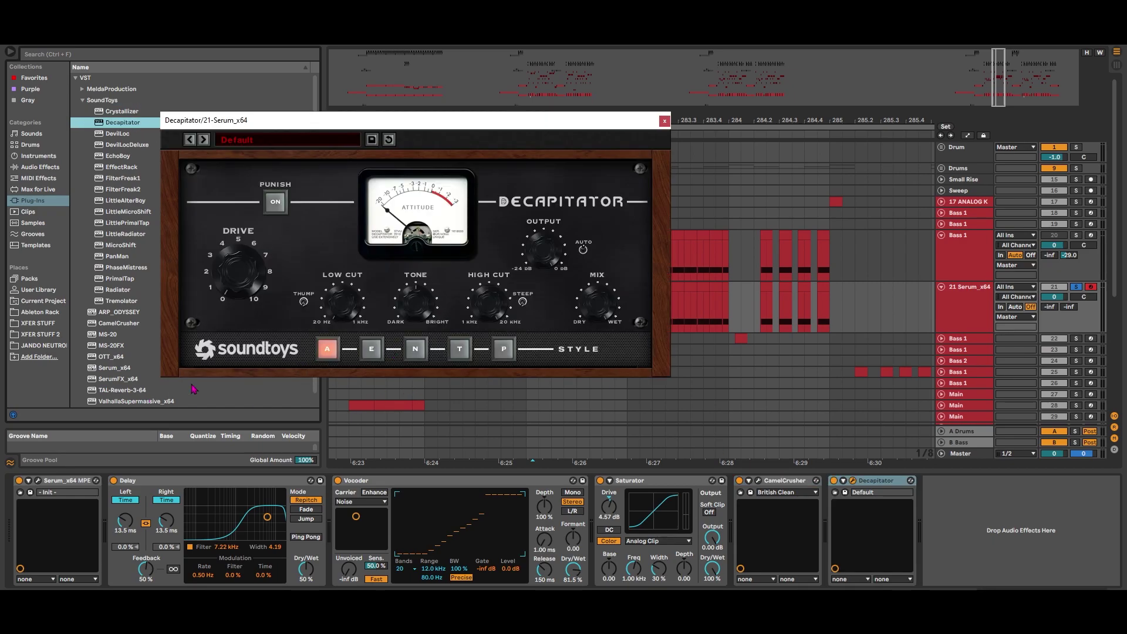
mouse_move(252, 291)
left_mouse_down()
mouse_move(254, 265)
mouse_move(256, 274)
left_mouse_up()
left_click(664, 120)
Add FabFilter Pro-R after Decapitator, cut the lows below about 2 kHz in its post EQ and adjust the mix and space
scroll(100, 332, "down", 1)
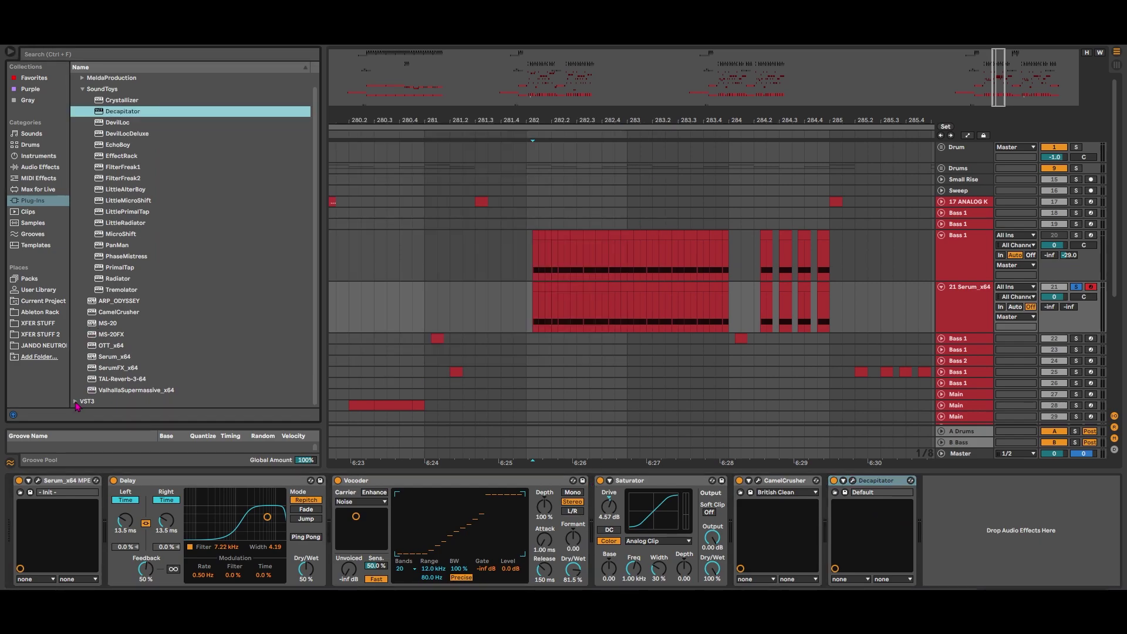
left_click(77, 403)
left_click(83, 111)
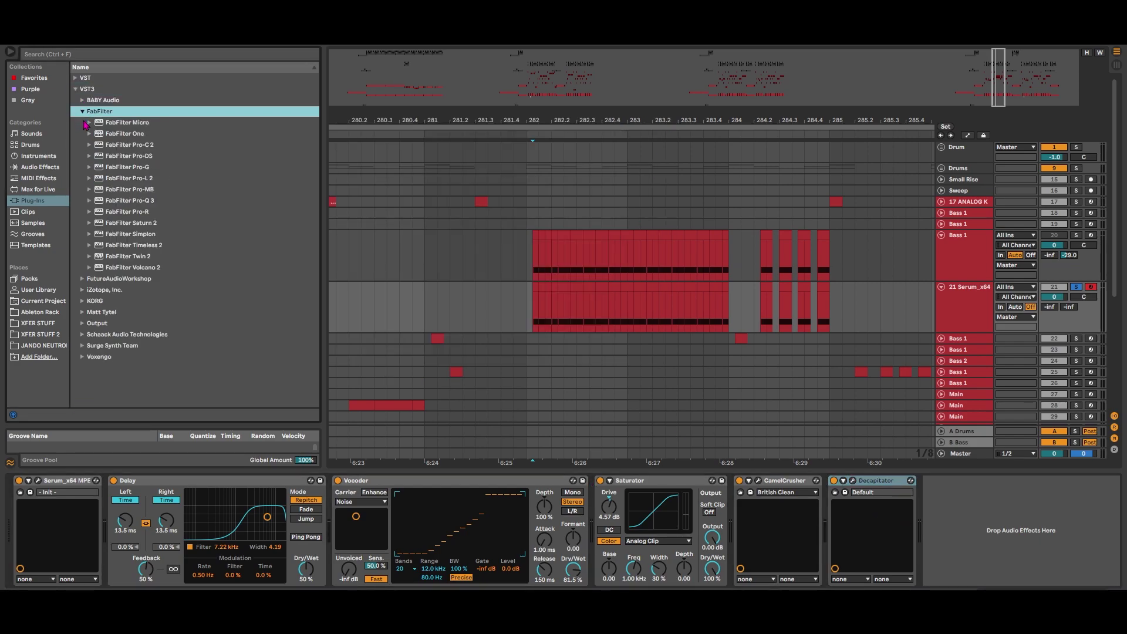
double_click(140, 215)
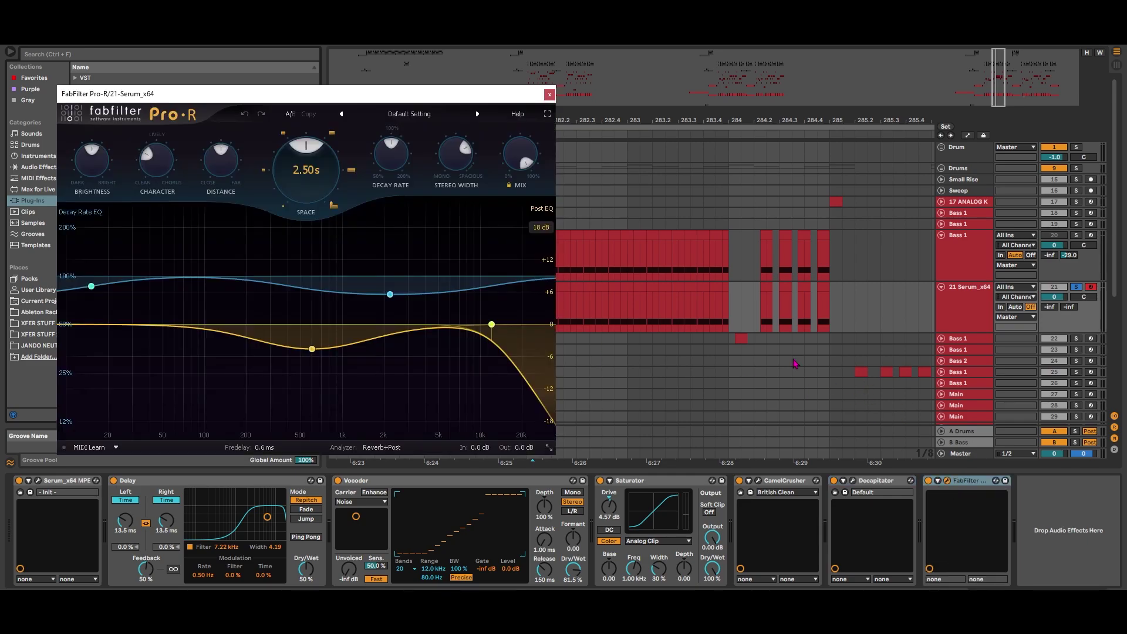
left_click_drag(404, 94, 494, 61)
left_click_drag(166, 300, 477, 292)
left_click_drag(611, 121, 599, 258)
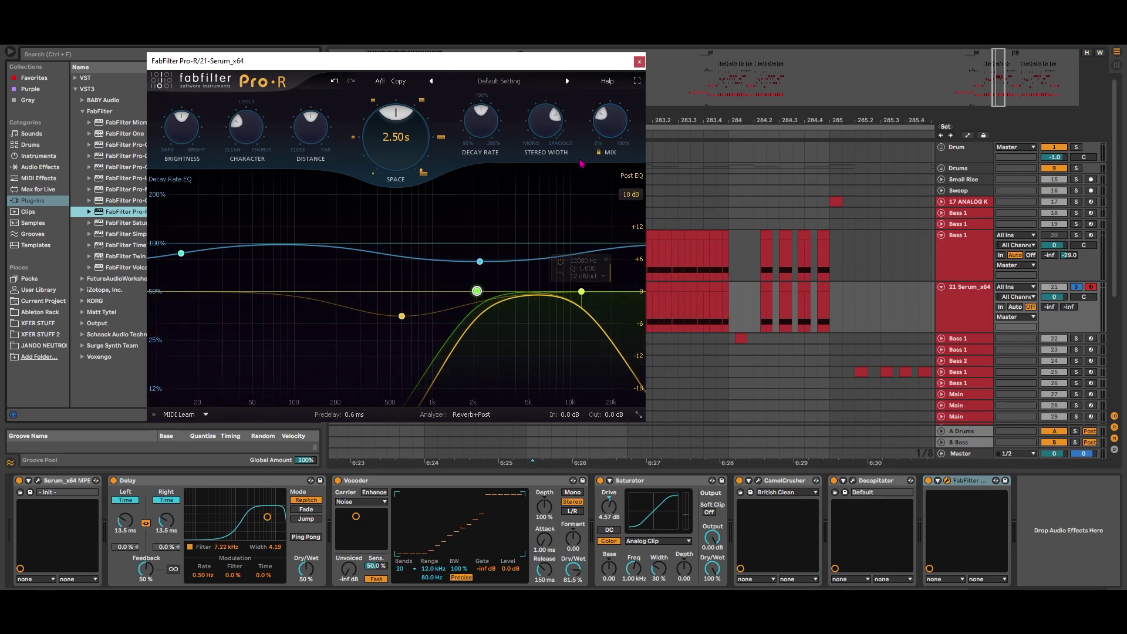
left_click_drag(395, 150, 402, 220)
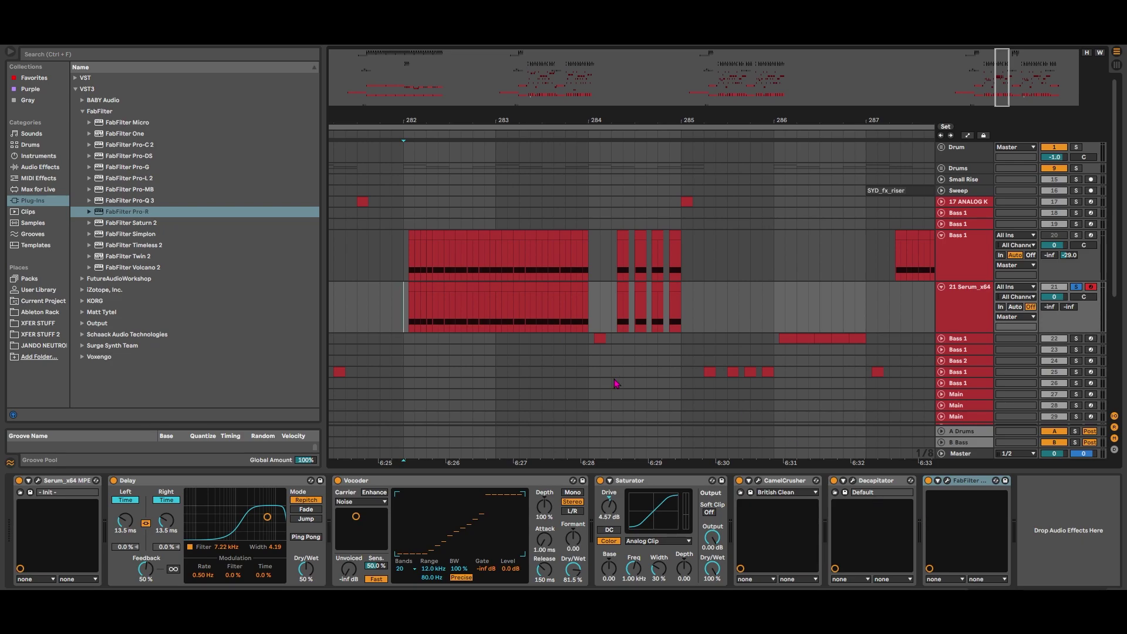
Audition the bass section in the arrangement and examine the low cut in FabFilter Pro-Q 3
mouse_move(993, 103)
left_mouse_down()
mouse_move(989, 126)
mouse_move(998, 91)
left_mouse_up()
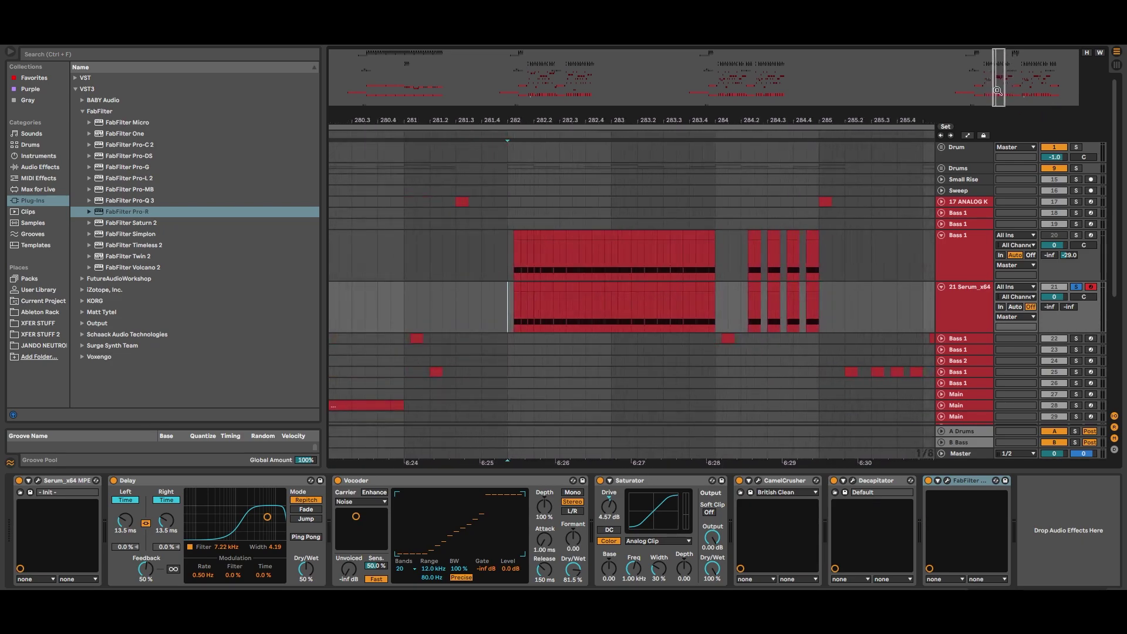
key("space")
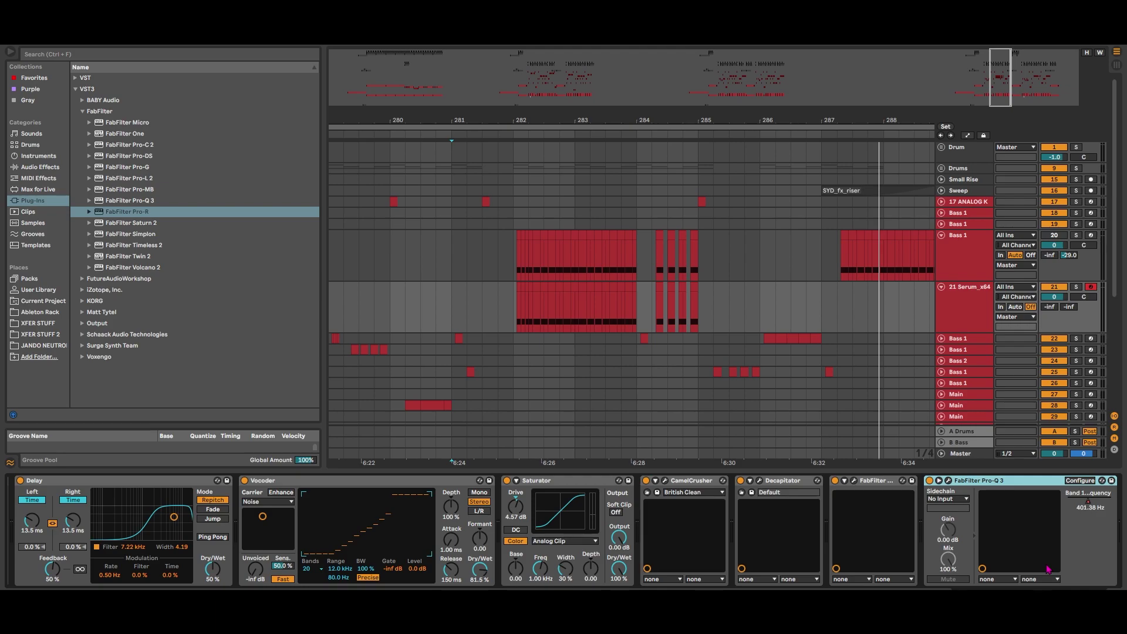
left_click(949, 481)
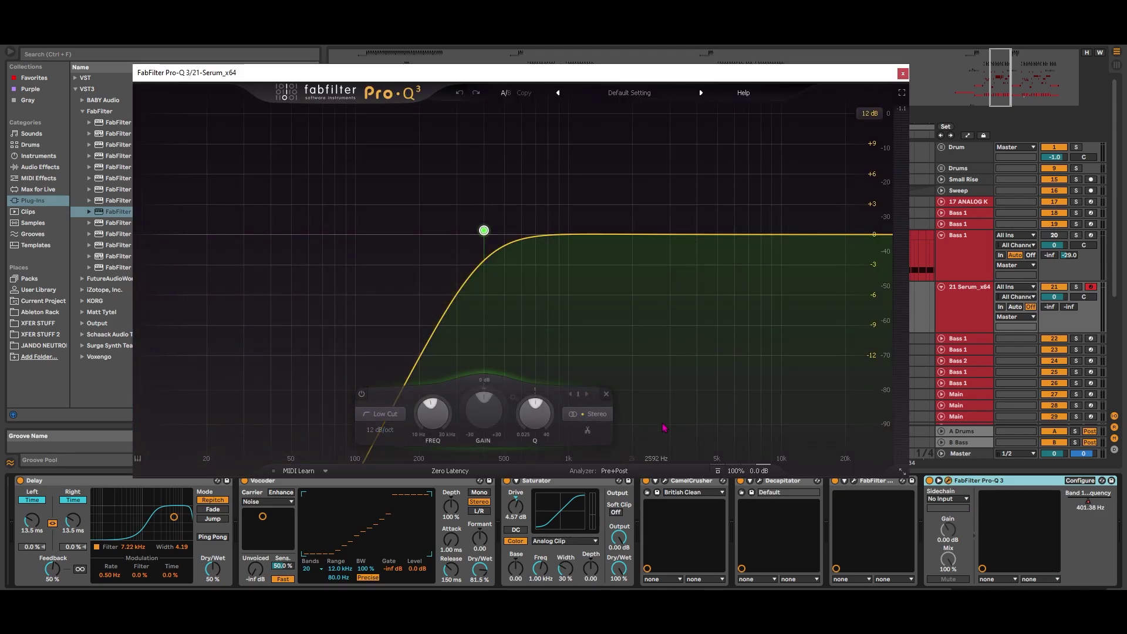
left_click(903, 73)
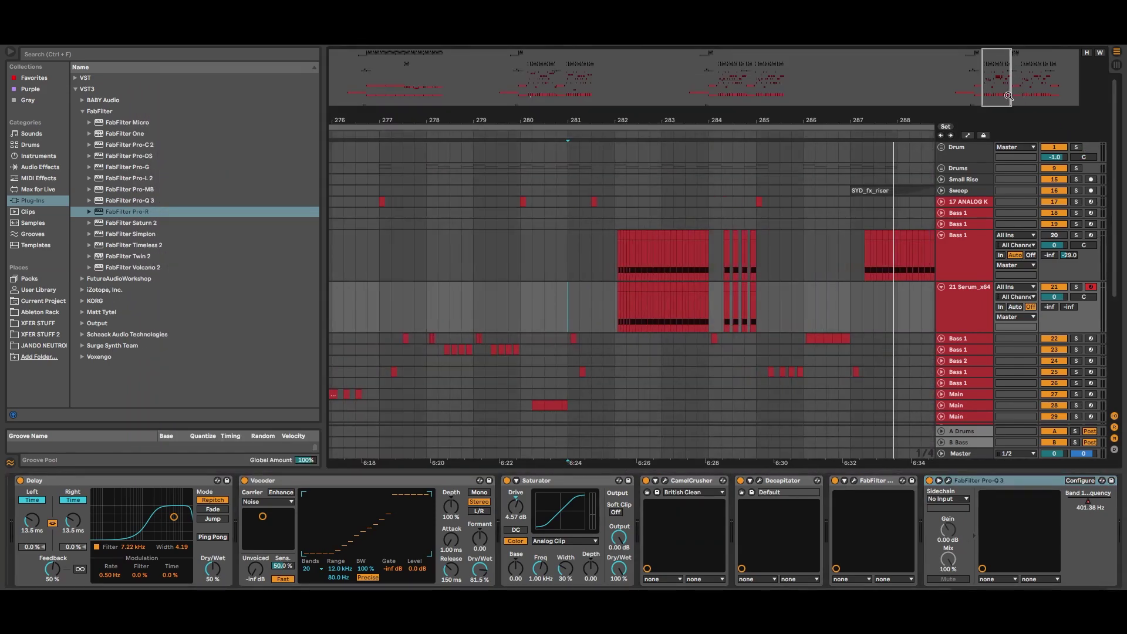
Play the arrangement from just before the Serum bass clips to hear the bass in context, and stop playback
left_click(576, 307)
key("space")
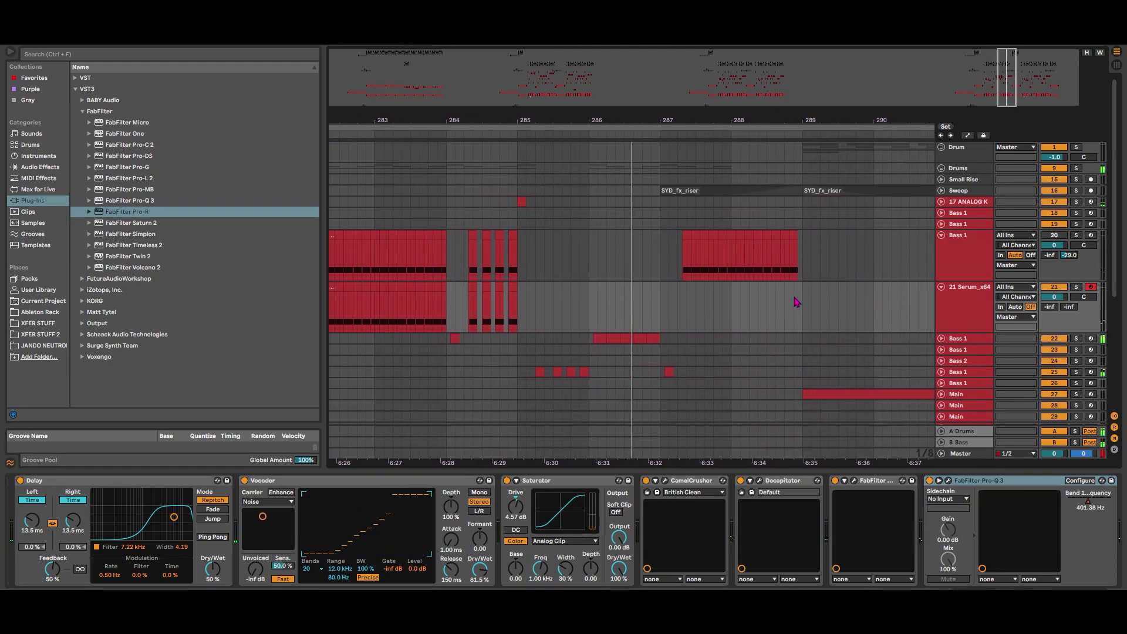
key("space")
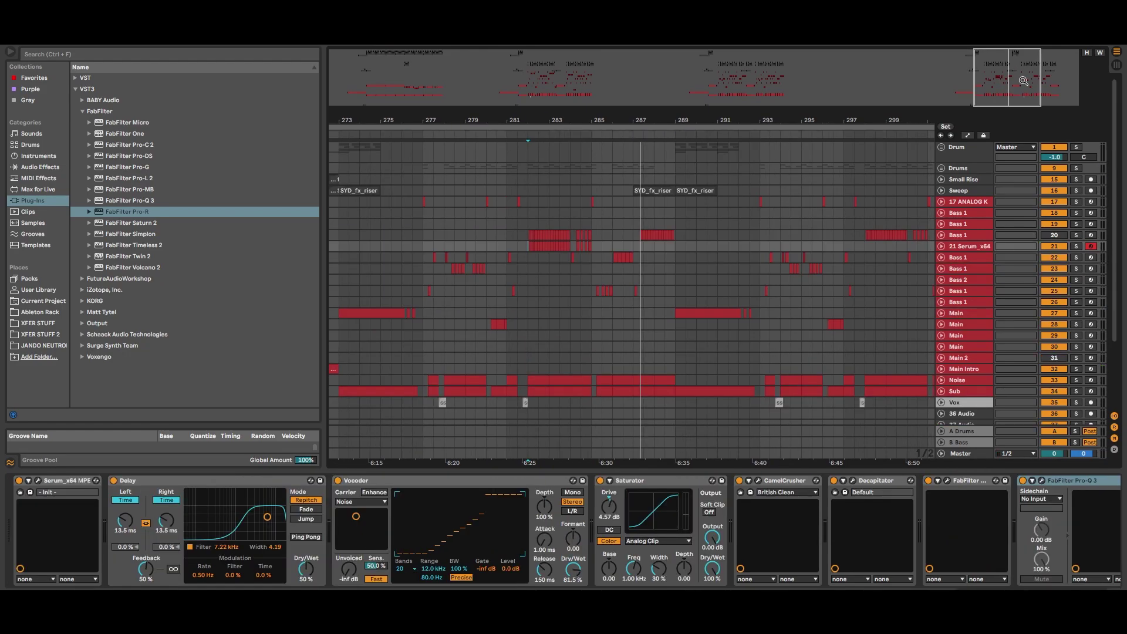